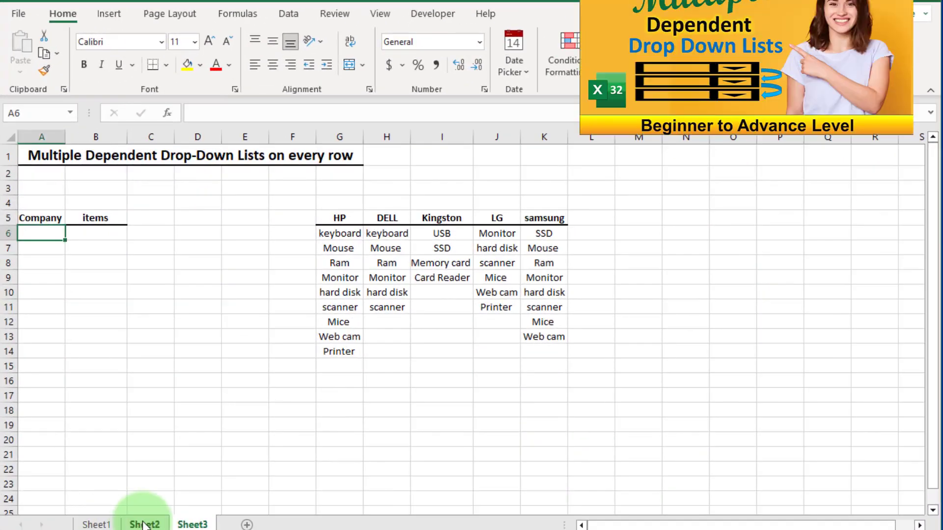
# Go to Sheet1 and browse the HP items list in B6.
pyautogui.click(96, 525)
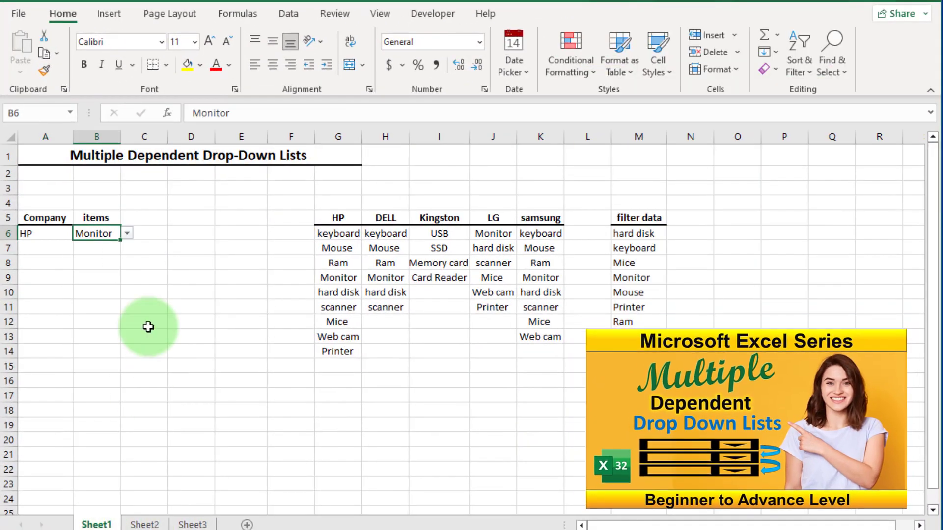
pyautogui.moveTo(291, 248); pyautogui.dragTo(433, 354)
pyautogui.click(155, 367)
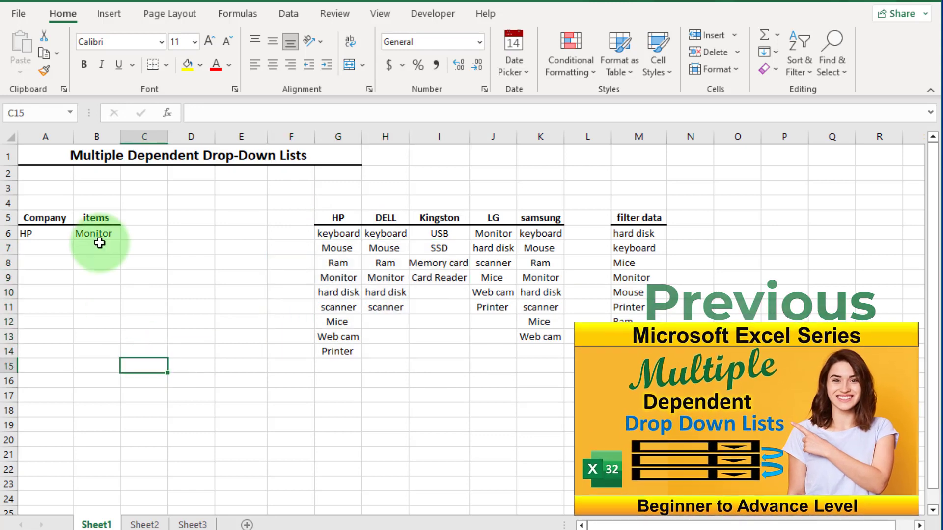
pyautogui.click(97, 238)
pyautogui.click(127, 233)
pyautogui.scroll(2, 125, 287)
pyautogui.click(57, 233)
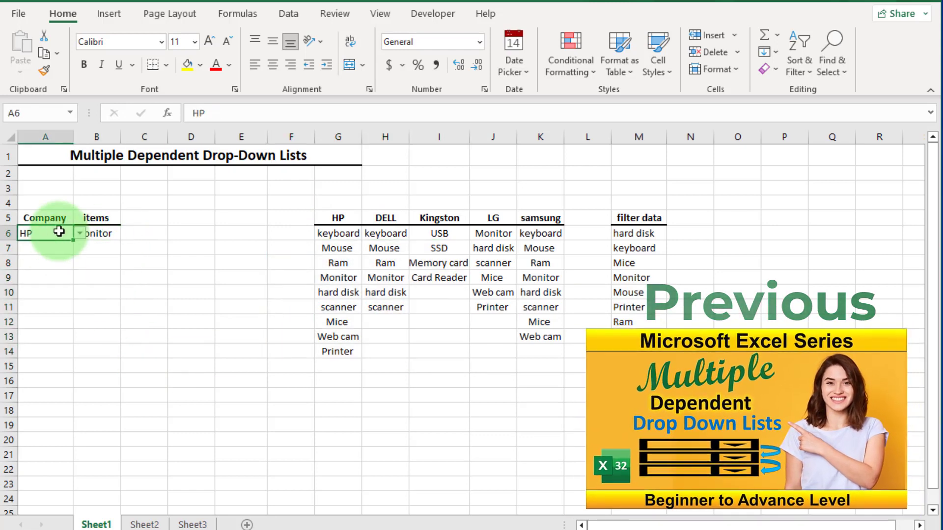
# Set A6 to Kingston and B6 to SSD, then move to Sheet2.
pyautogui.click(79, 234)
pyautogui.click(63, 264)
pyautogui.click(116, 234)
pyautogui.click(127, 233)
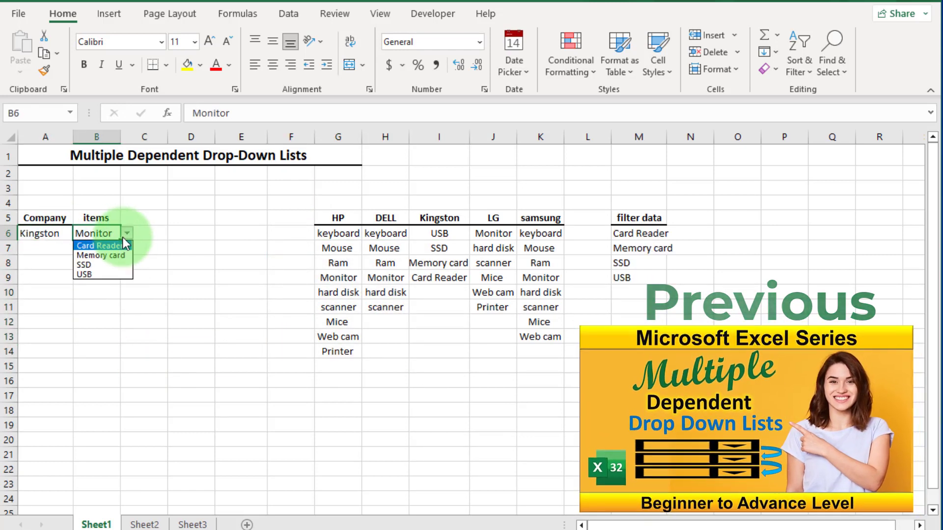
pyautogui.click(98, 264)
pyautogui.click(172, 319)
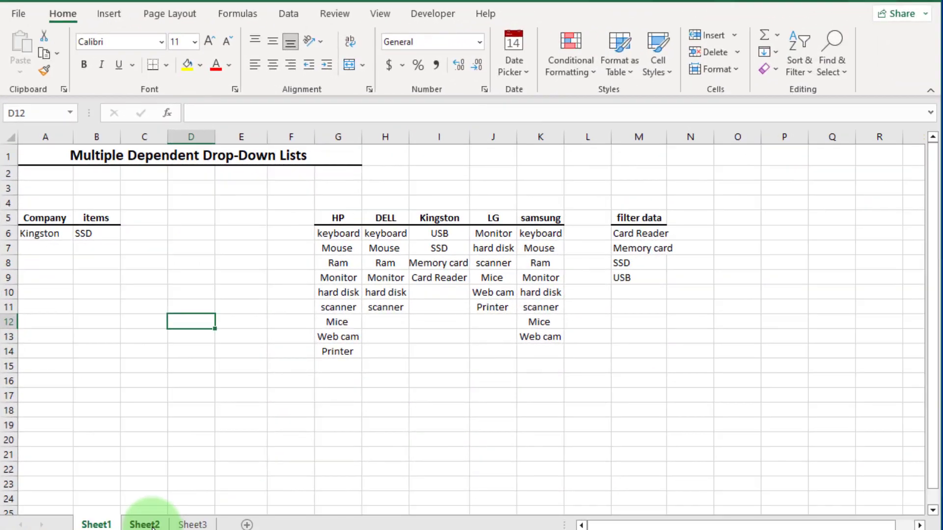
pyautogui.click(67, 494)
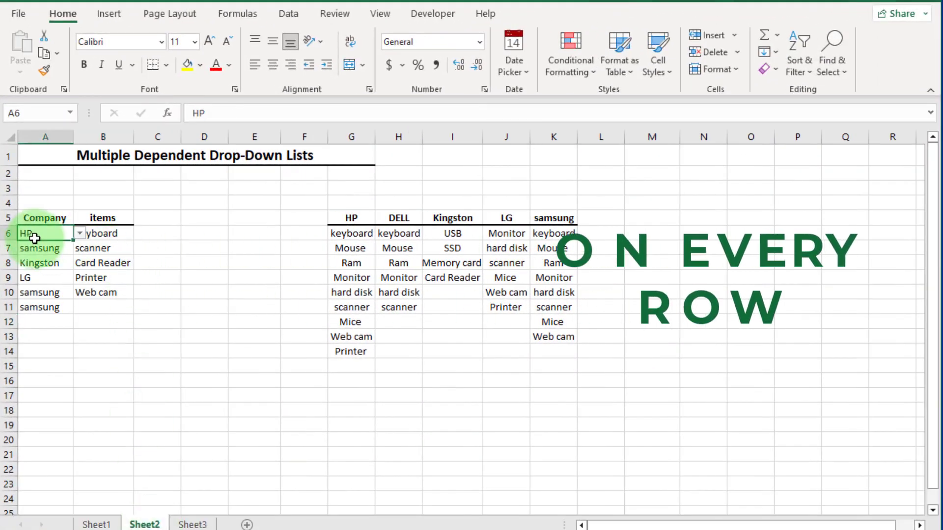
# Pick Ram as the item in B6 and Monitor in B7.
pyautogui.click(141, 234)
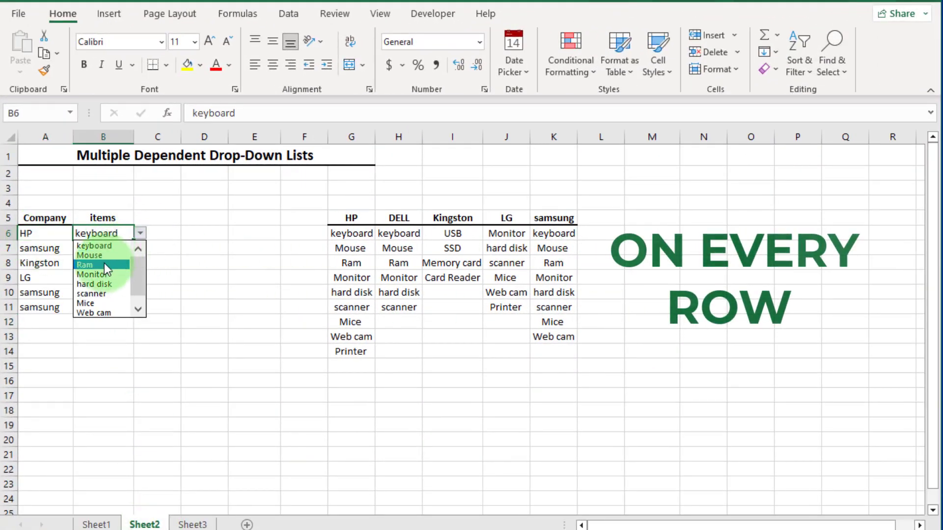
pyautogui.click(105, 263)
pyautogui.click(39, 248)
pyautogui.click(123, 251)
pyautogui.click(140, 248)
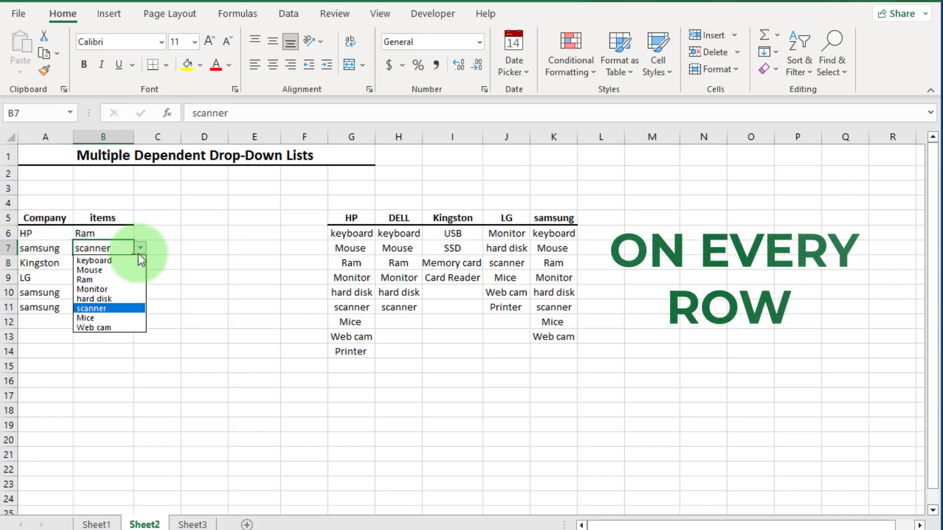
pyautogui.click(91, 290)
# Keep Kingston in A8, pick Memory card in B8, and go to Sheet3.
pyautogui.click(53, 263)
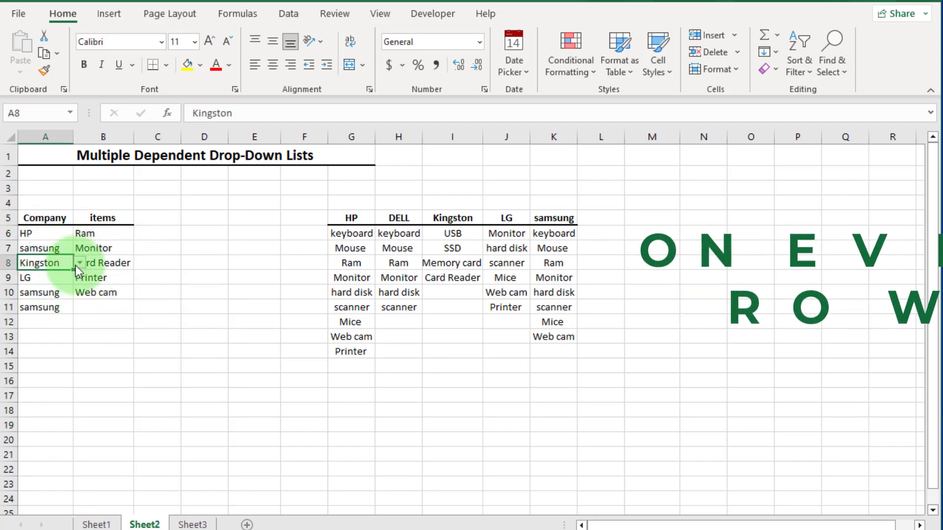
pyautogui.click(80, 263)
pyautogui.click(50, 298)
pyautogui.click(118, 264)
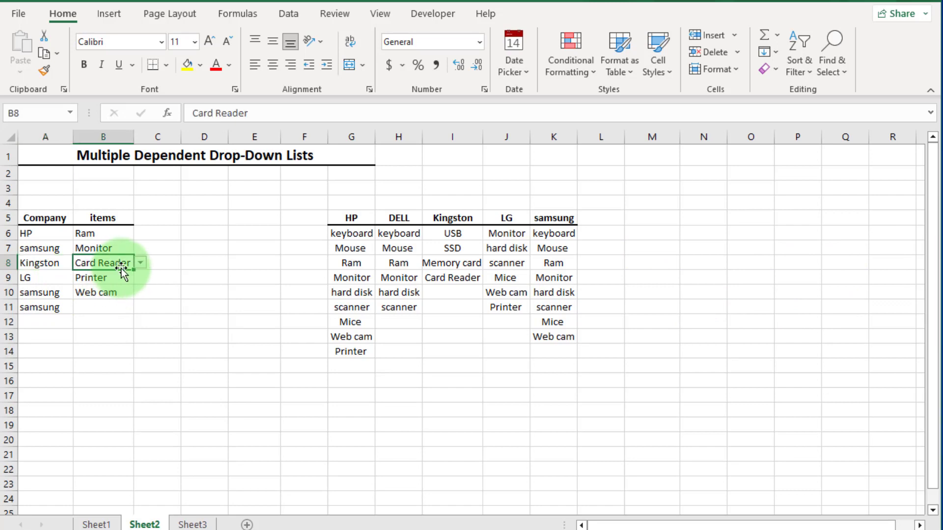
pyautogui.click(140, 263)
pyautogui.click(116, 291)
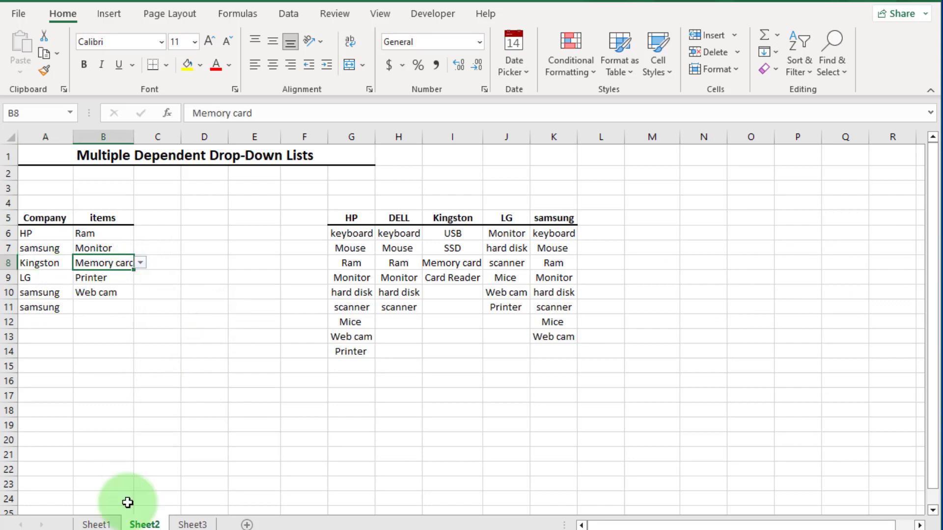
pyautogui.click(192, 525)
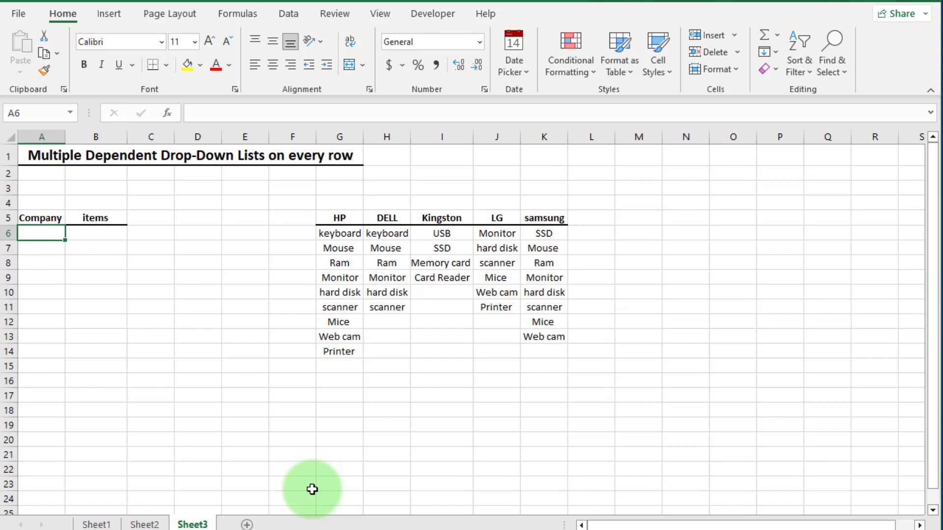
pyautogui.moveTo(157, 202); pyautogui.dragTo(688, 412)
pyautogui.moveTo(433, 424); pyautogui.dragTo(478, 478)
pyautogui.click(479, 481)
pyautogui.click(228, 223)
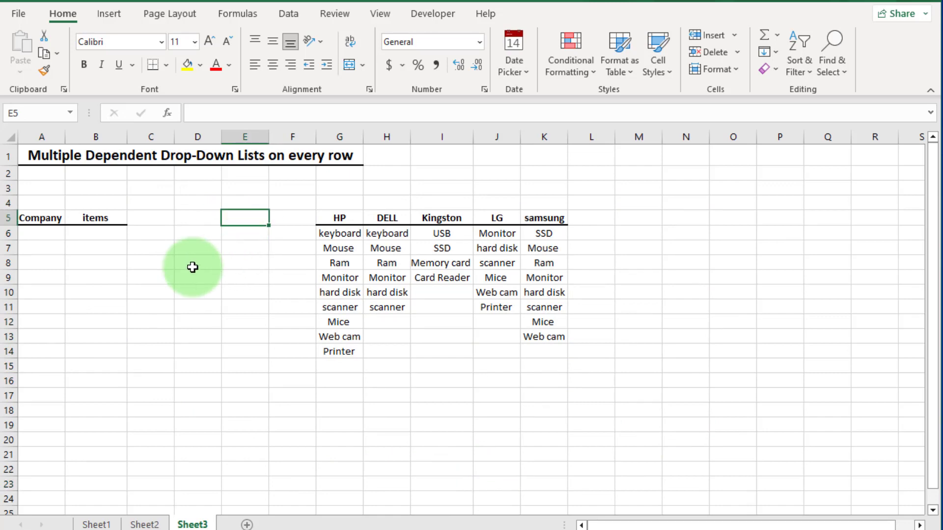
pyautogui.click(51, 234)
pyautogui.click(100, 239)
pyautogui.click(47, 238)
pyautogui.click(80, 236)
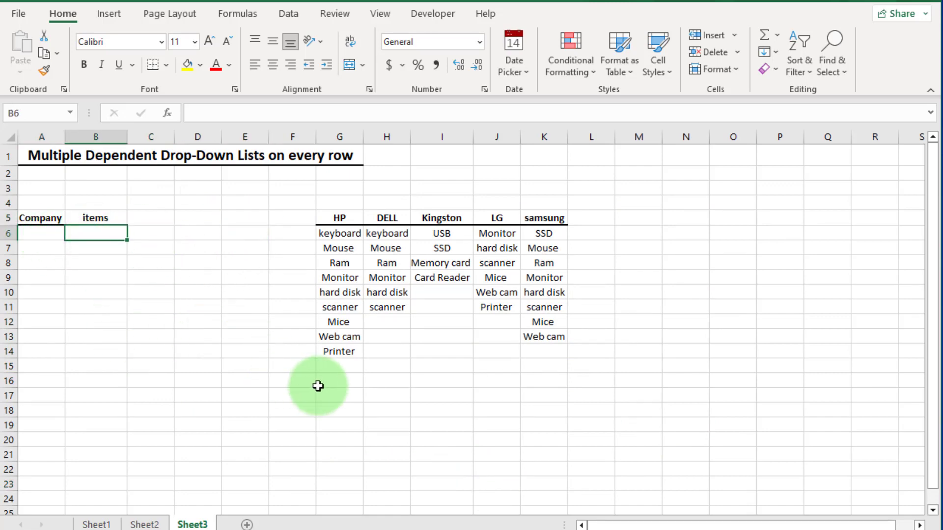
pyautogui.click(46, 235)
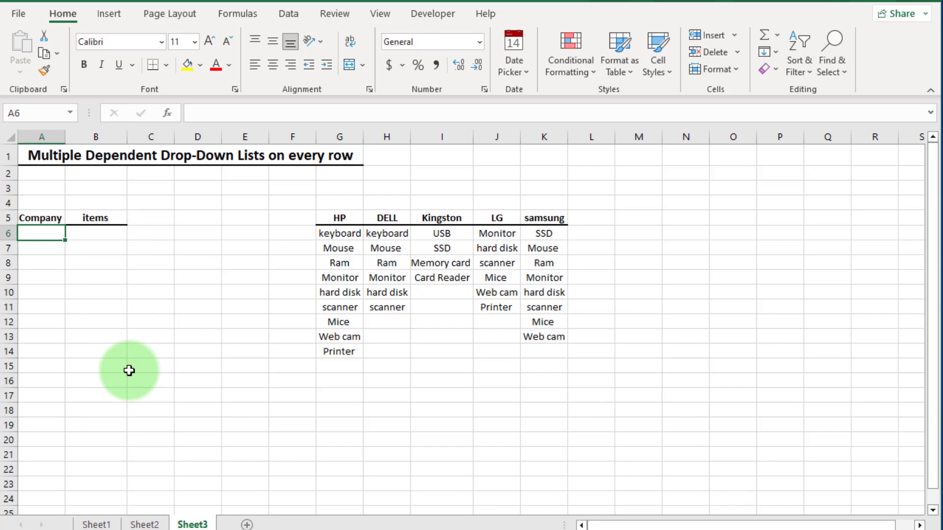
pyautogui.moveTo(268, 218); pyautogui.dragTo(631, 228)
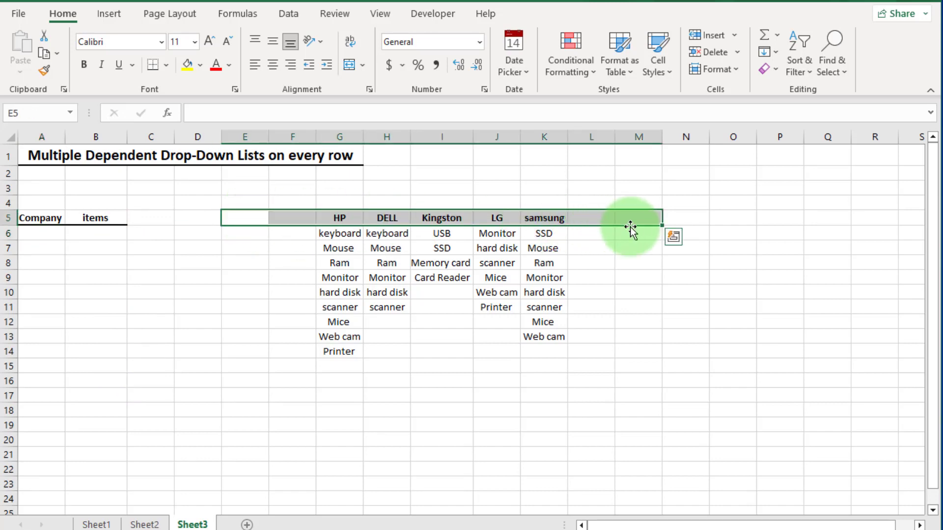
pyautogui.click(646, 333)
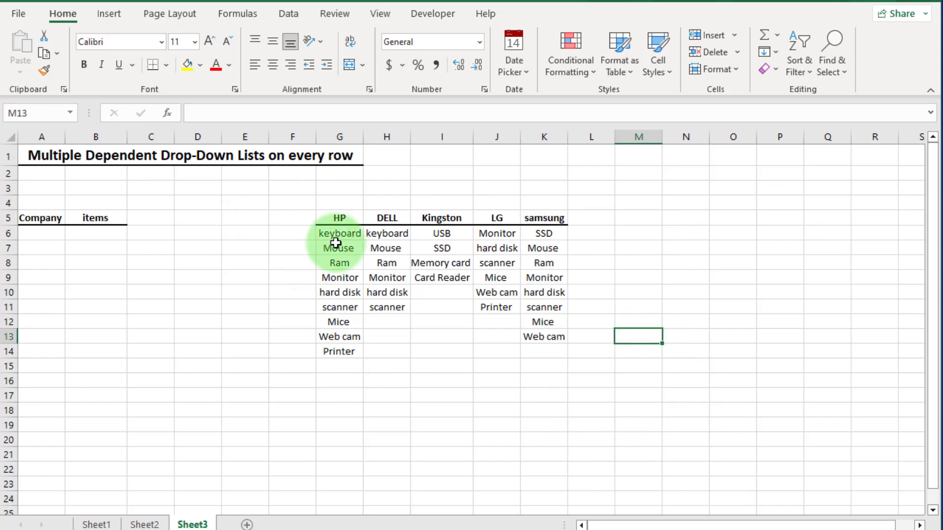
pyautogui.moveTo(290, 236); pyautogui.dragTo(568, 380)
pyautogui.click(623, 460)
pyautogui.moveTo(338, 234); pyautogui.dragTo(344, 351)
pyautogui.moveTo(402, 241); pyautogui.dragTo(387, 308)
pyautogui.moveTo(438, 238); pyautogui.dragTo(442, 278)
pyautogui.moveTo(496, 234); pyautogui.dragTo(498, 308)
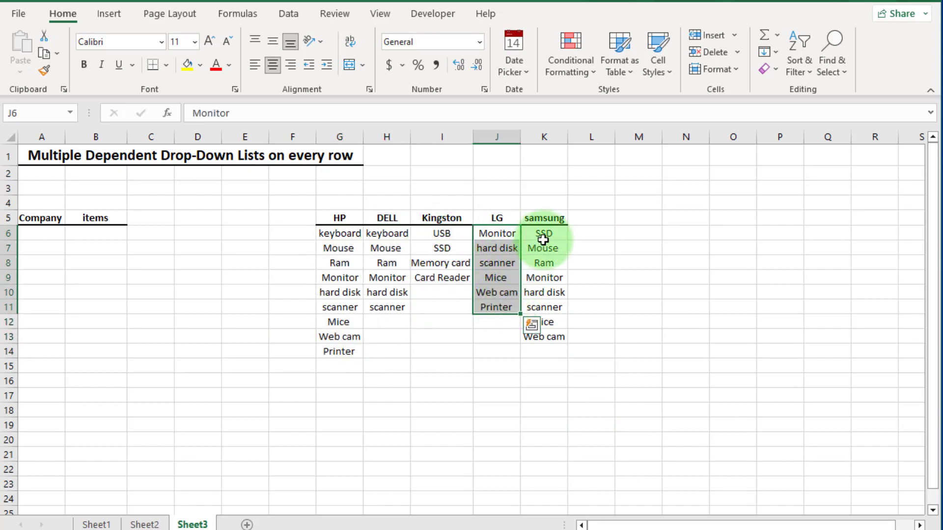
pyautogui.moveTo(544, 235); pyautogui.dragTo(543, 337)
pyautogui.click(602, 439)
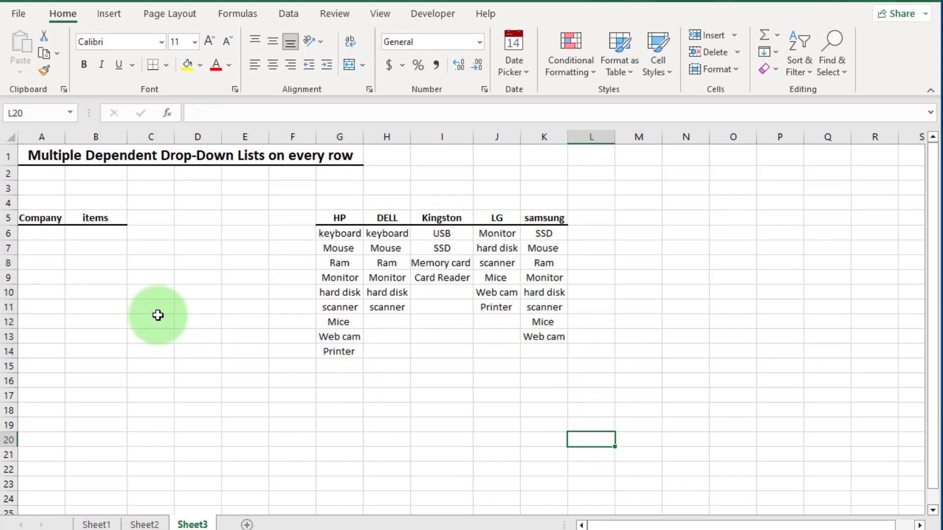
pyautogui.click(42, 234)
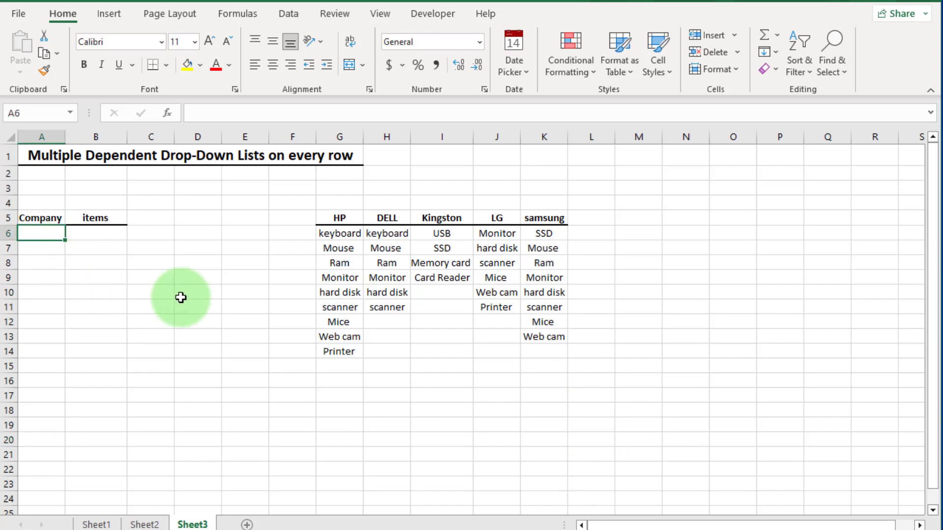
# Add a List validation to A6 sourced from =$G$5:$K$5 and check its drop-down.
pyautogui.click(290, 14)
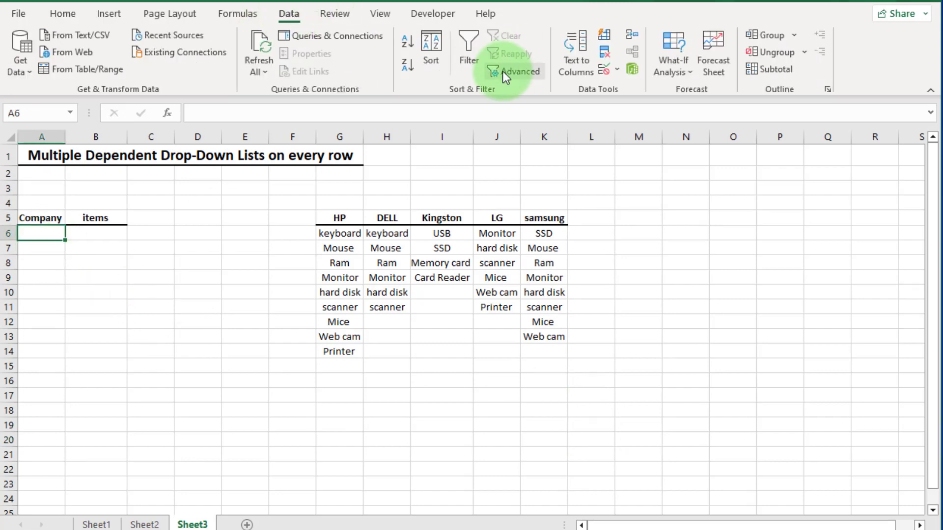
pyautogui.click(618, 72)
pyautogui.click(637, 90)
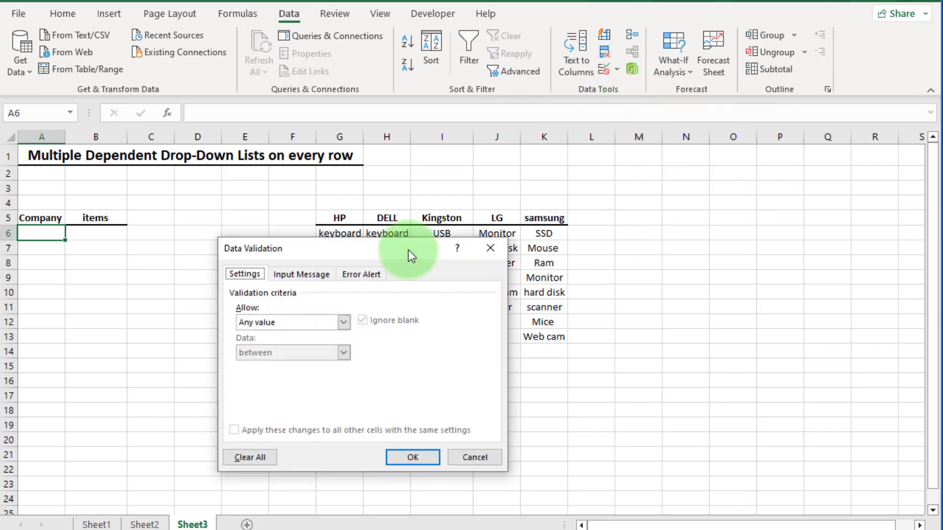
pyautogui.moveTo(408, 249); pyautogui.dragTo(467, 140)
pyautogui.click(401, 212)
pyautogui.click(328, 253)
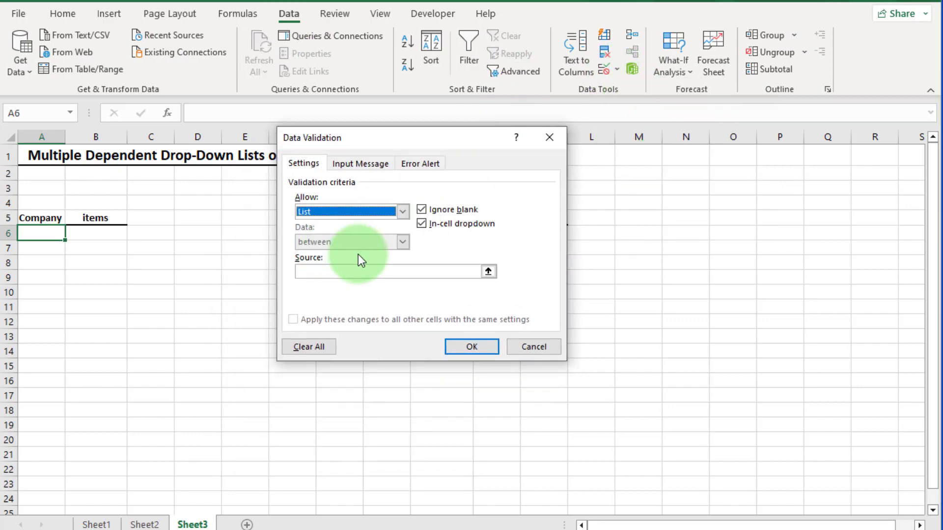
pyautogui.click(489, 272)
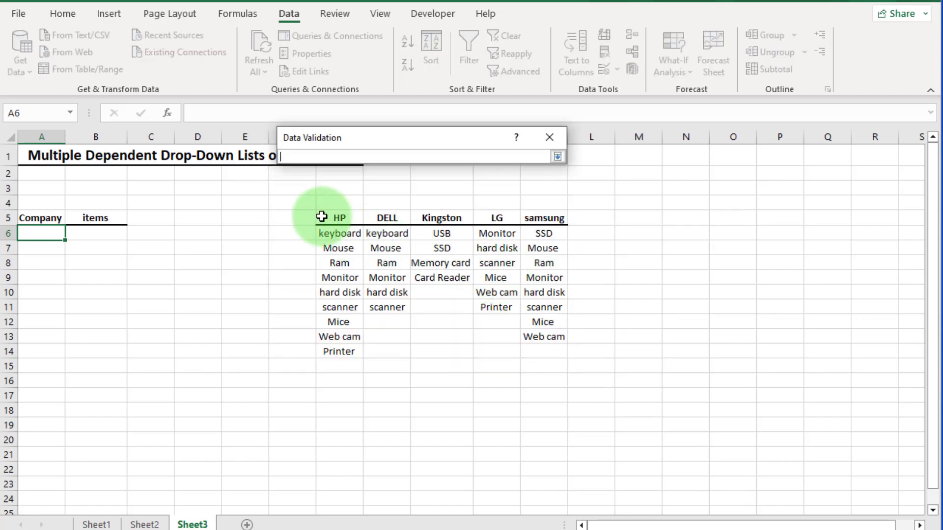
pyautogui.moveTo(322, 217); pyautogui.dragTo(555, 217)
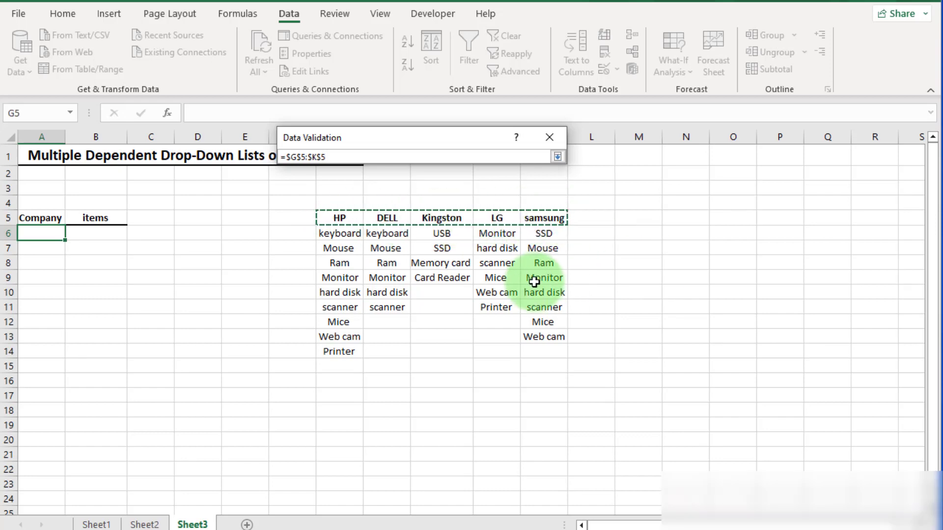
pyautogui.press('Return')
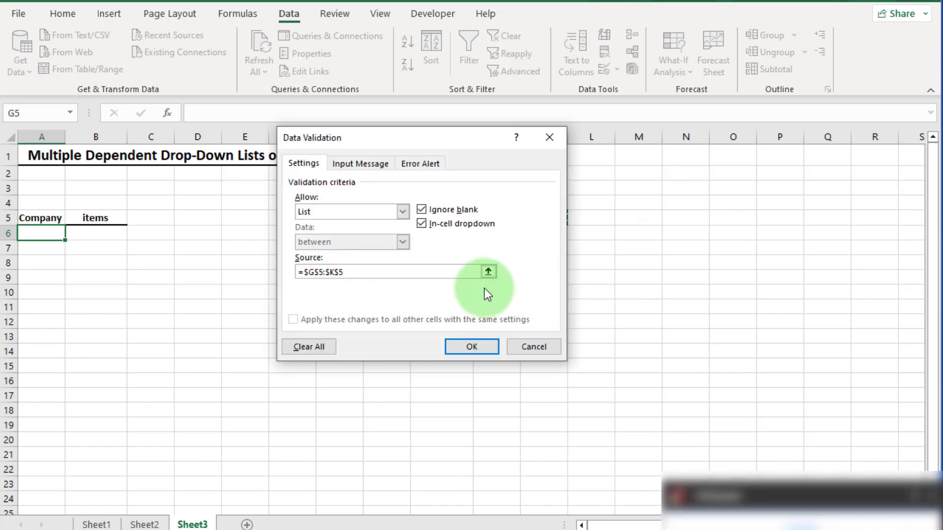
pyautogui.click(474, 346)
pyautogui.click(72, 233)
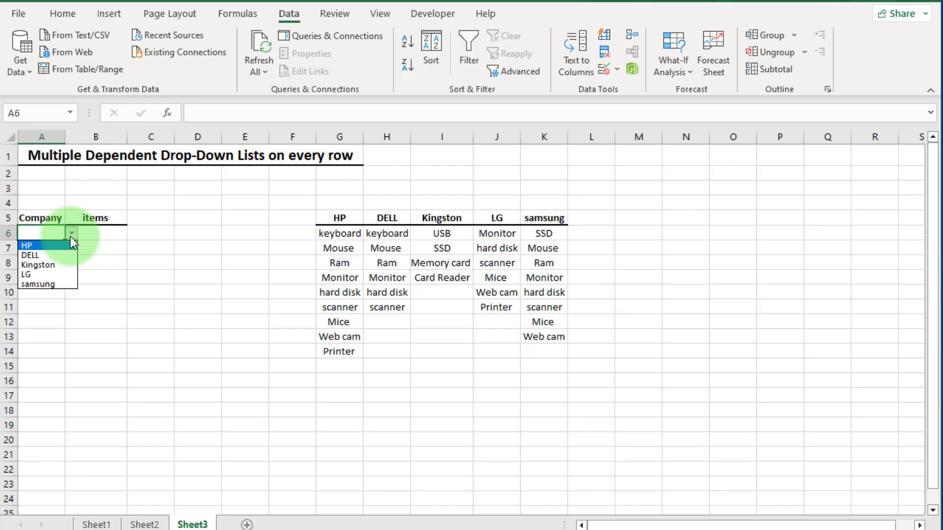
# Copy A6 and paste its company drop-down into A7:A18.
pyautogui.click(72, 234)
pyautogui.rightClick(43, 235)
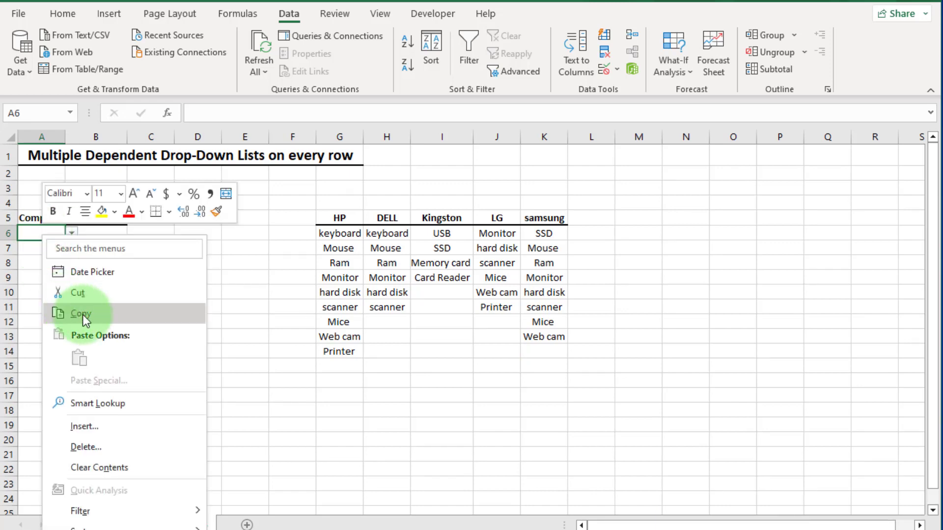
pyautogui.click(104, 312)
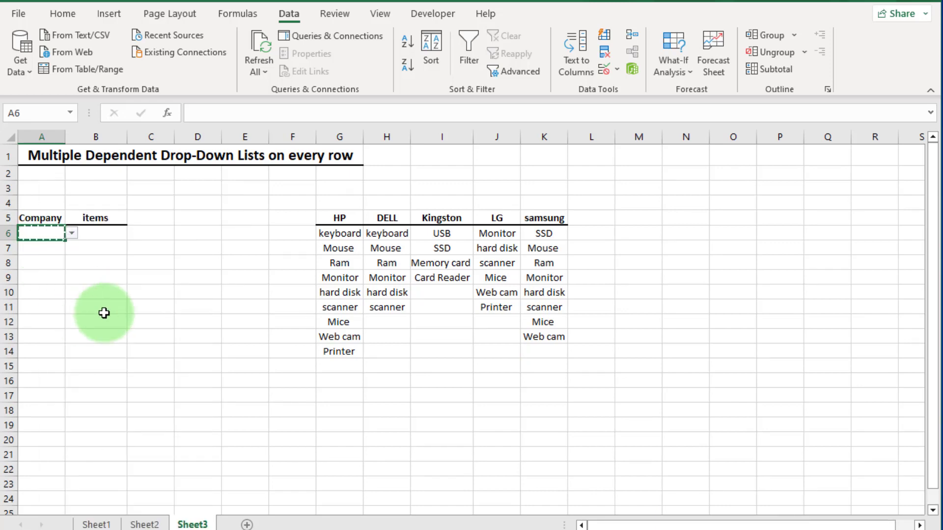
pyautogui.click(41, 250)
pyautogui.moveTo(41, 250); pyautogui.dragTo(53, 408)
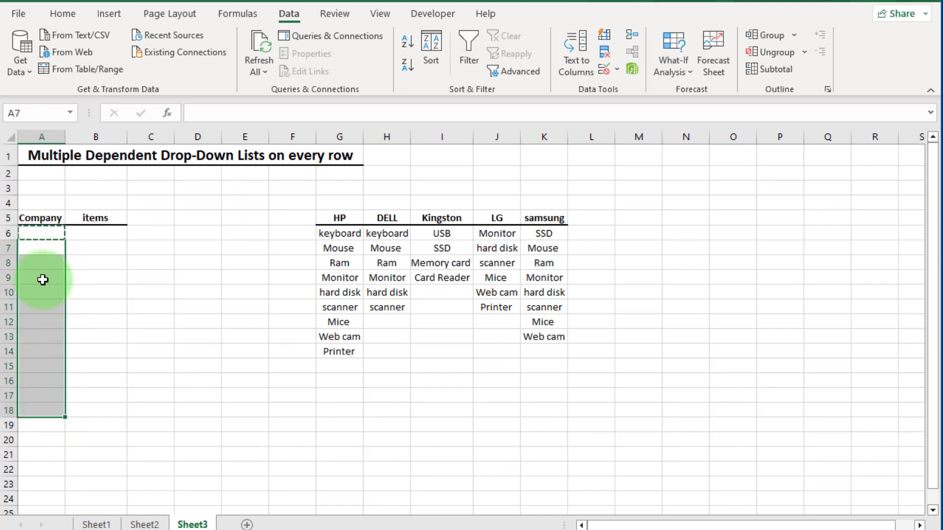
pyautogui.click(158, 379)
pyautogui.click(59, 248)
pyautogui.hotkey('ctrl', 'v')
pyautogui.click(62, 265)
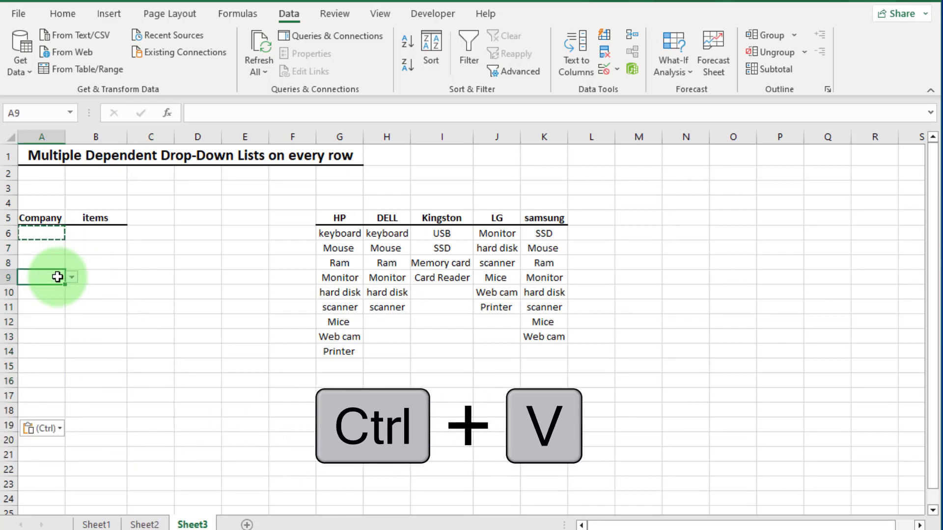
# Test the pasted company drop-downs in A7 and A14.
pyautogui.click(59, 237)
pyautogui.doubleClick(187, 274)
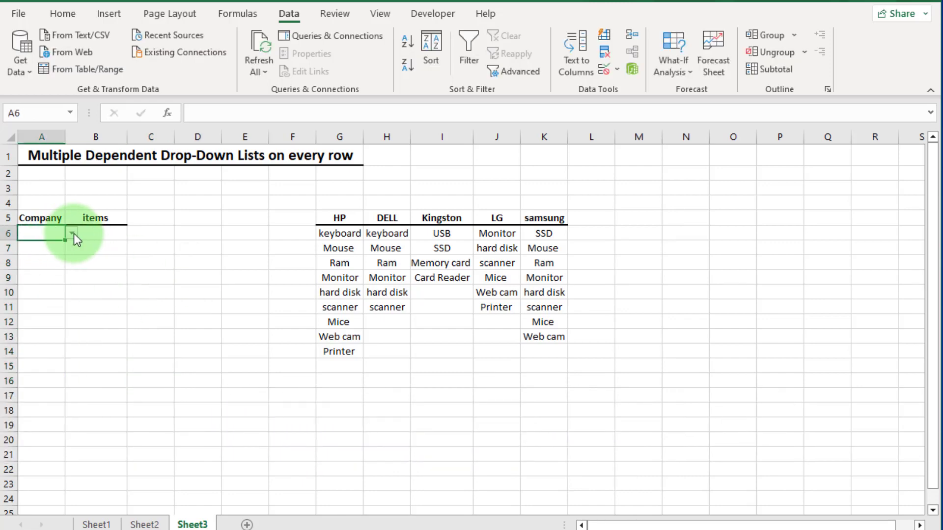
pyautogui.click(59, 248)
pyautogui.click(72, 248)
pyautogui.click(43, 347)
pyautogui.click(42, 349)
pyautogui.click(72, 352)
pyautogui.click(185, 381)
pyautogui.click(46, 238)
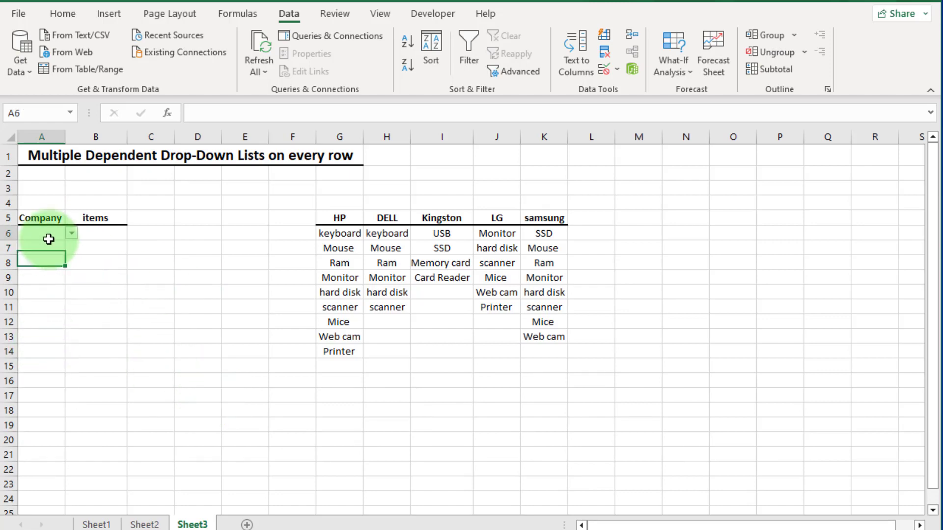
# Pick HP from A6's company drop-down.
pyautogui.click(110, 237)
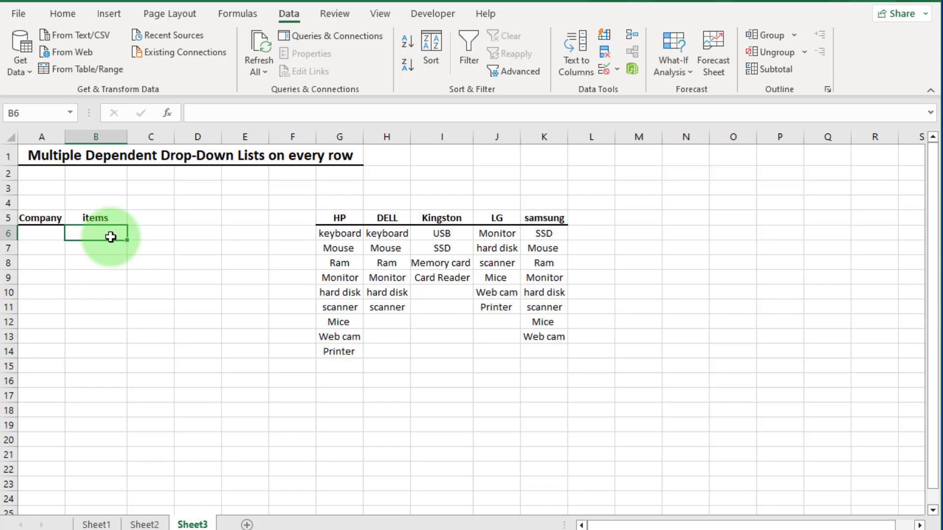
pyautogui.click(50, 235)
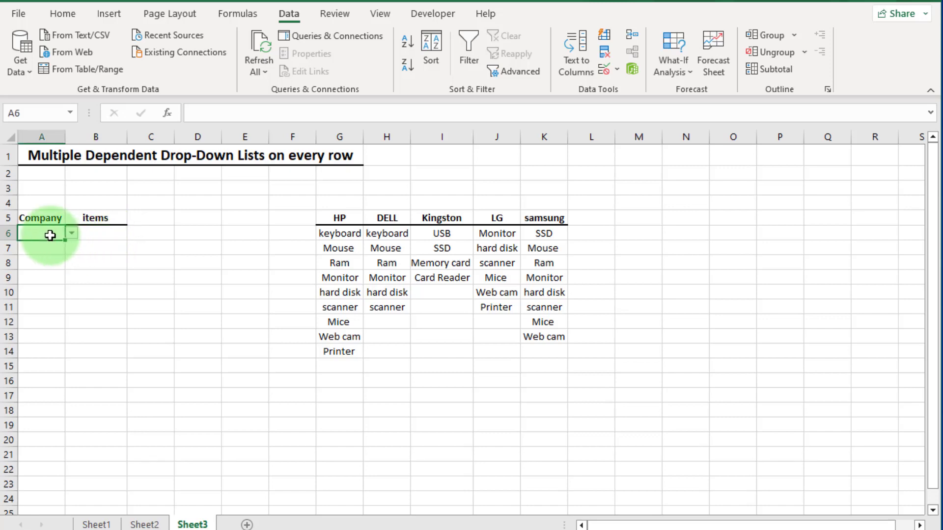
pyautogui.click(72, 233)
pyautogui.click(34, 244)
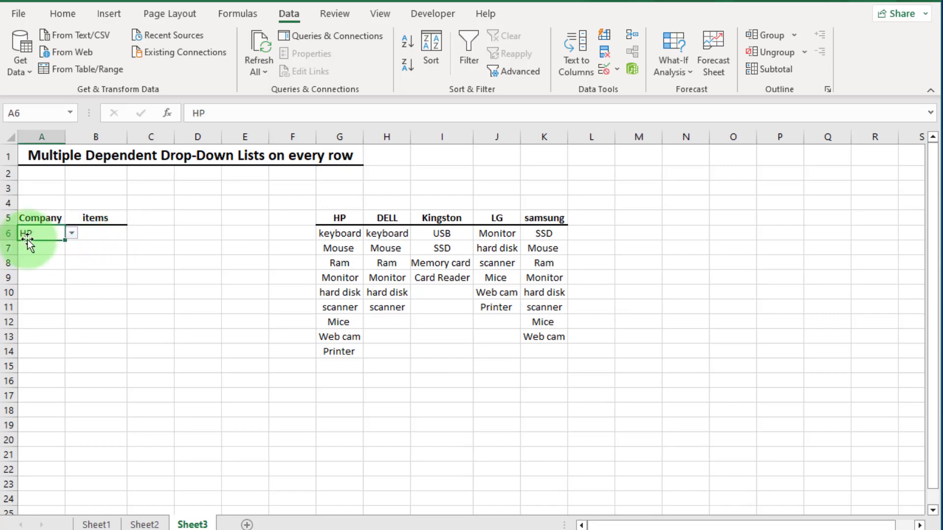
pyautogui.click(97, 229)
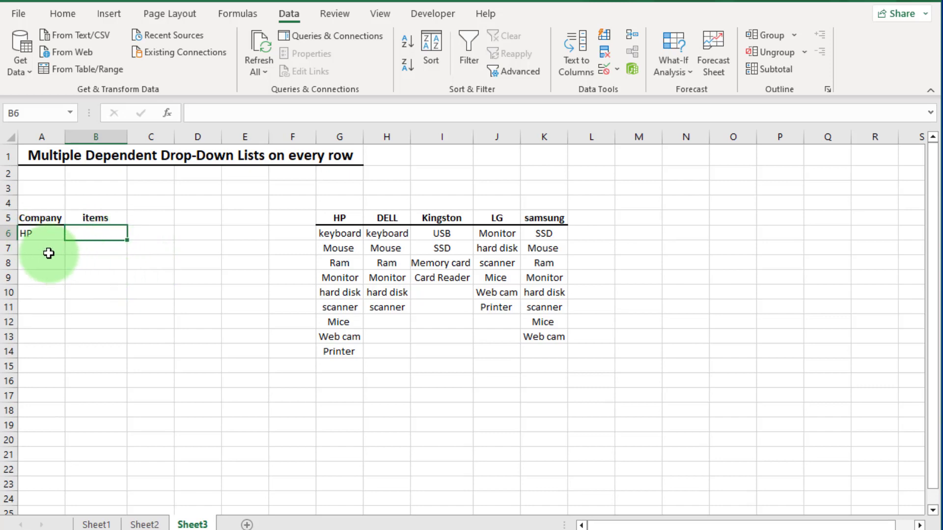
# Start B6's formula as =OFFSET($G$5,1, anchored on the HP header.
pyautogui.click(236, 113)
pyautogui.write('=')
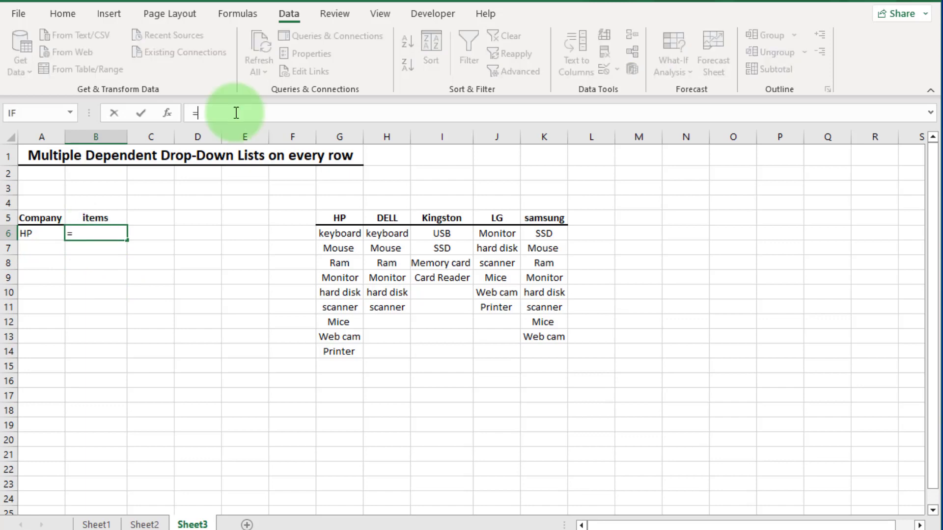
pyautogui.write('off')
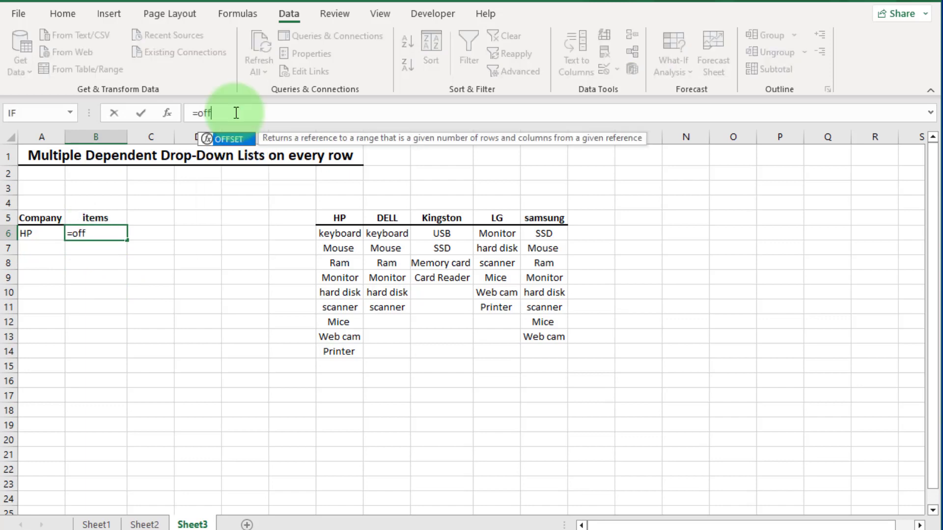
pyautogui.doubleClick(234, 139)
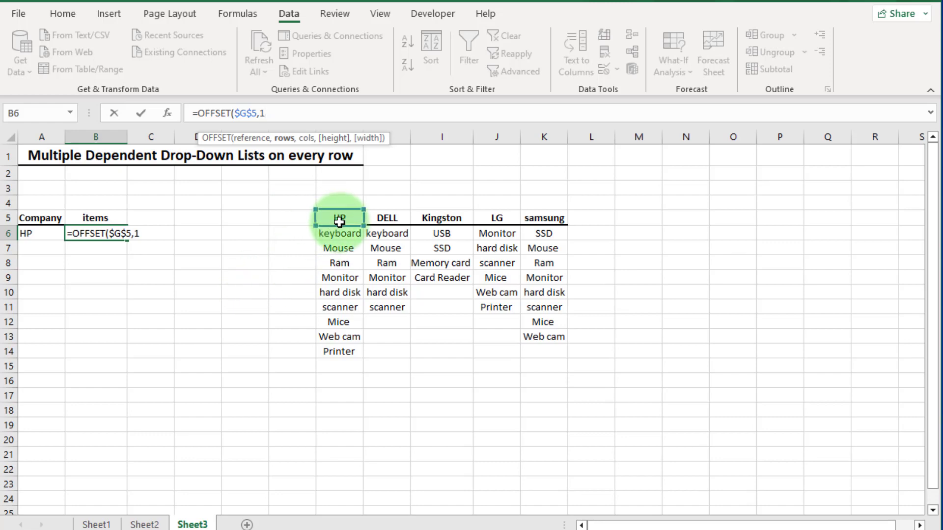
pyautogui.write(',')
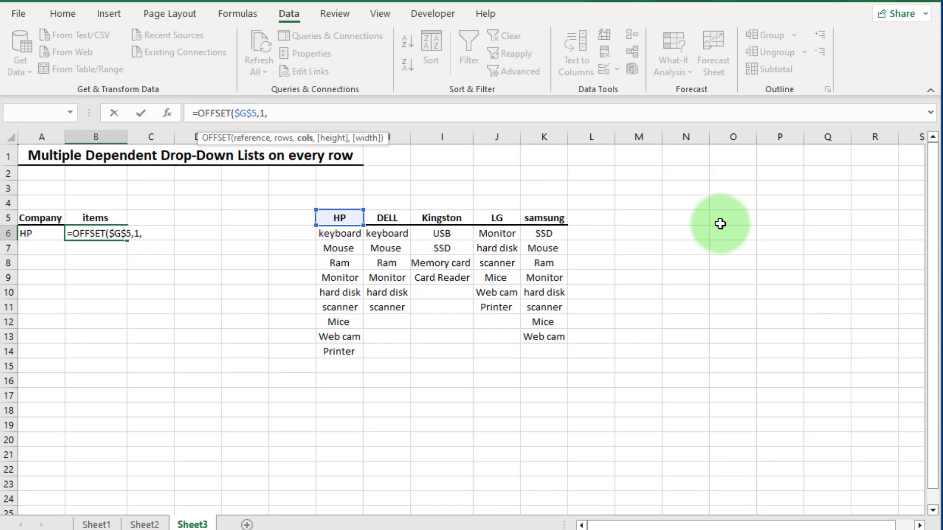
# Add MATCH($A6,$G$5:$K$5,0) with exact match as OFFSET's column argument.
pyautogui.write('at')
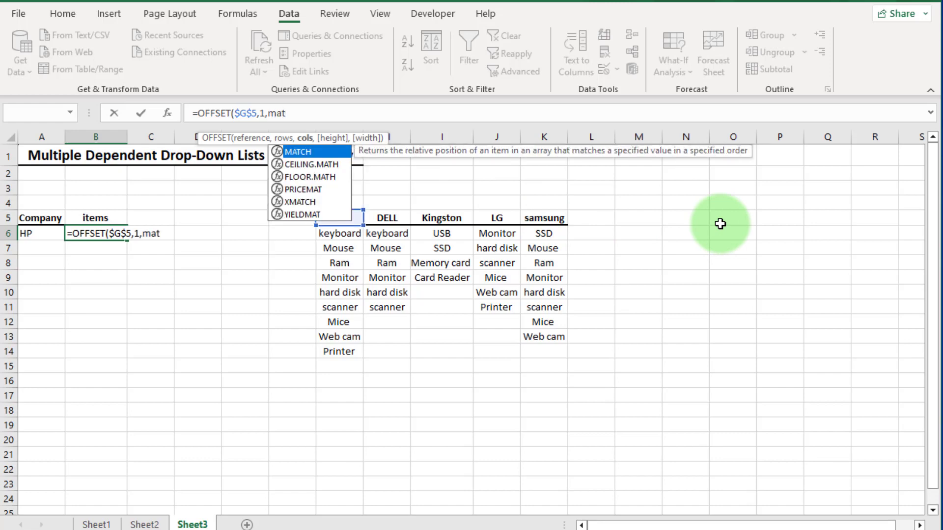
pyautogui.doubleClick(317, 149)
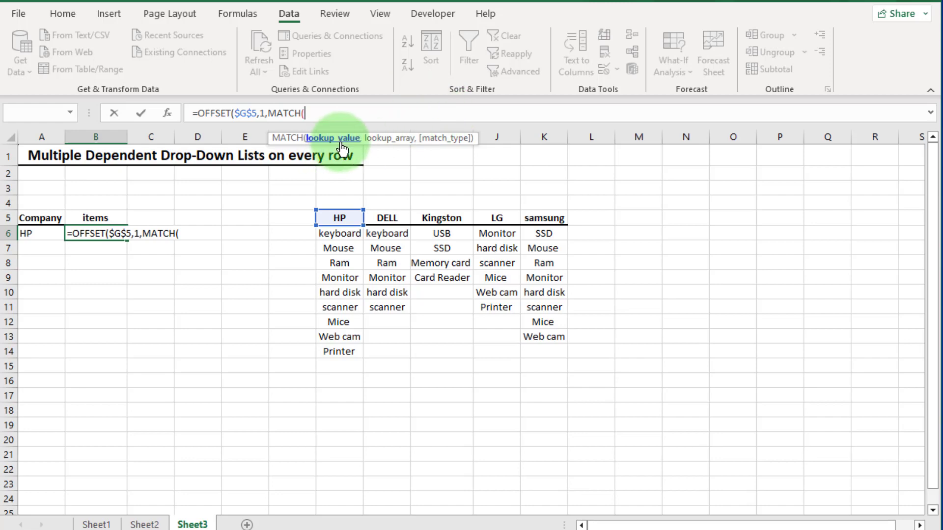
pyautogui.click(38, 235)
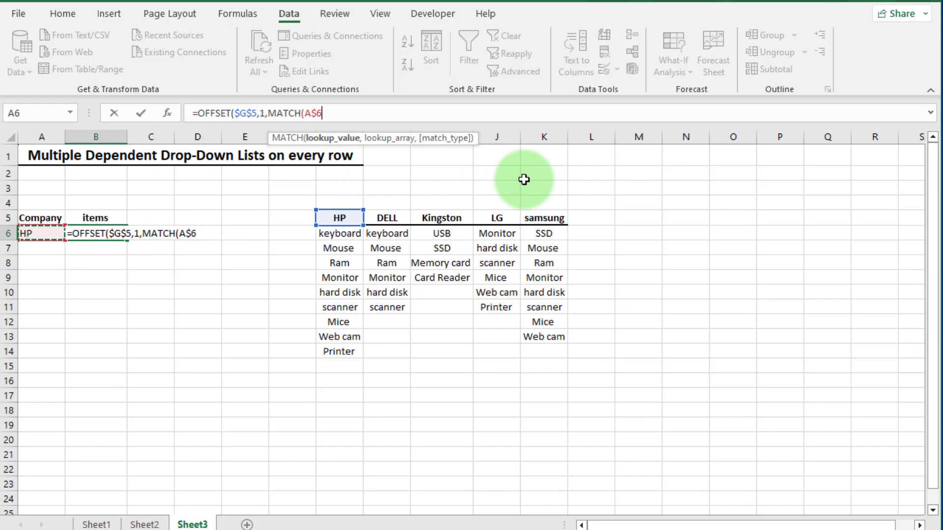
pyautogui.write(',')
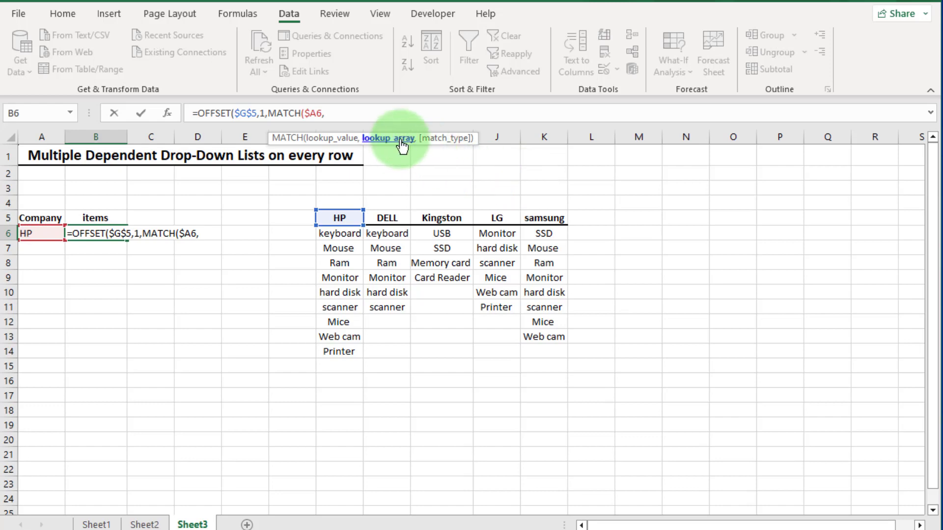
pyautogui.moveTo(338, 217); pyautogui.dragTo(544, 218)
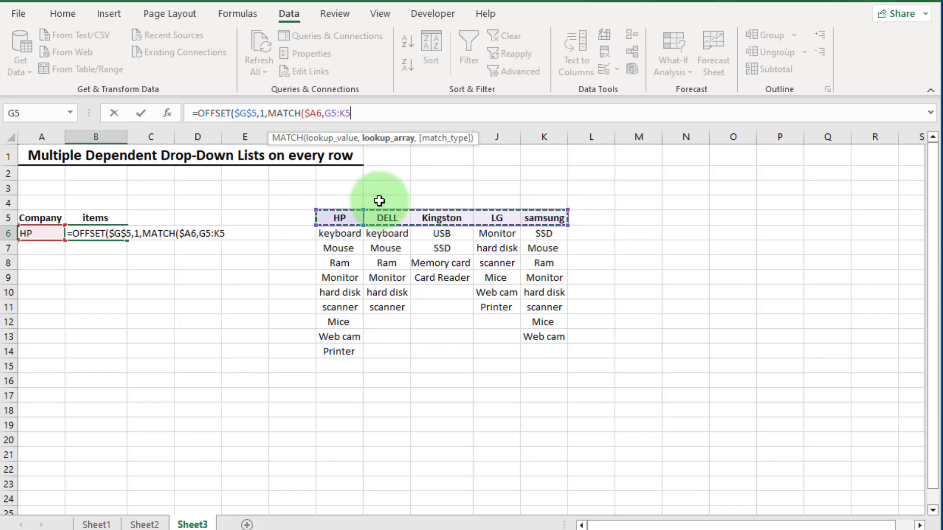
pyautogui.press('F4')
pyautogui.write(',')
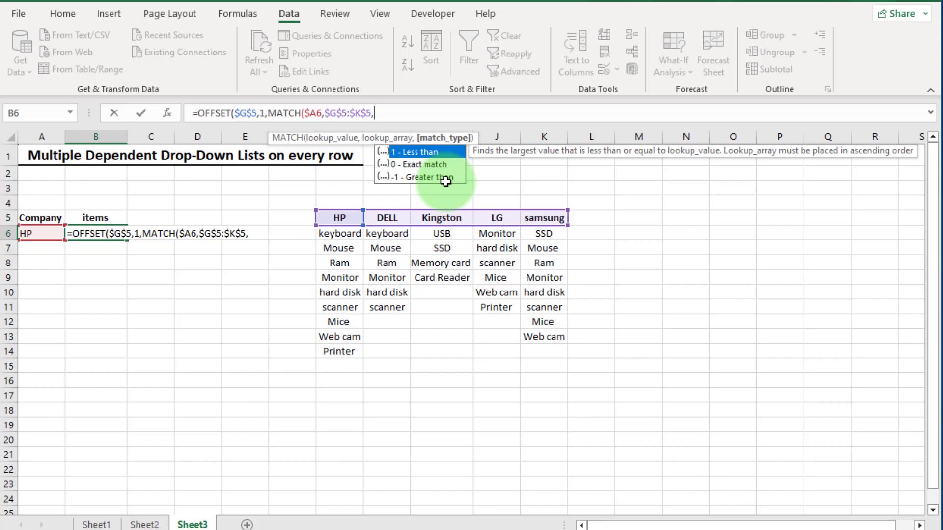
pyautogui.click(427, 167)
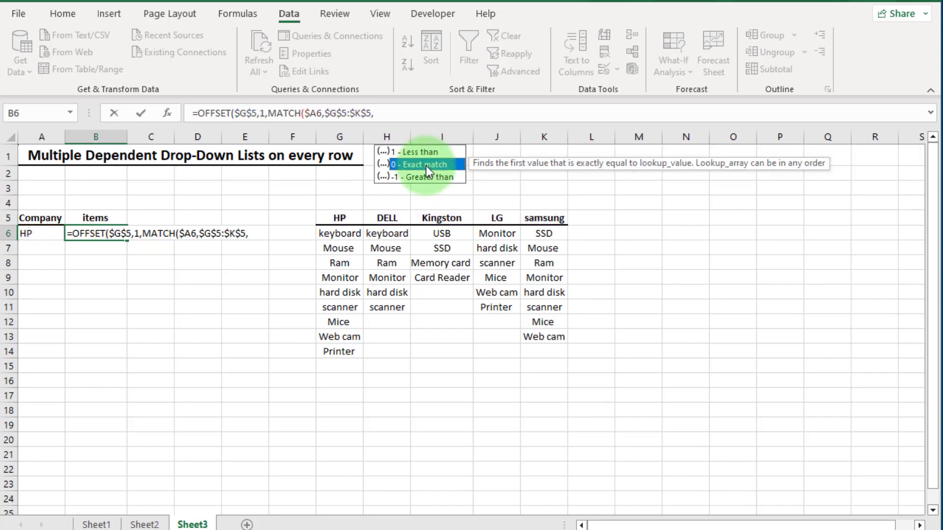
pyautogui.doubleClick(426, 166)
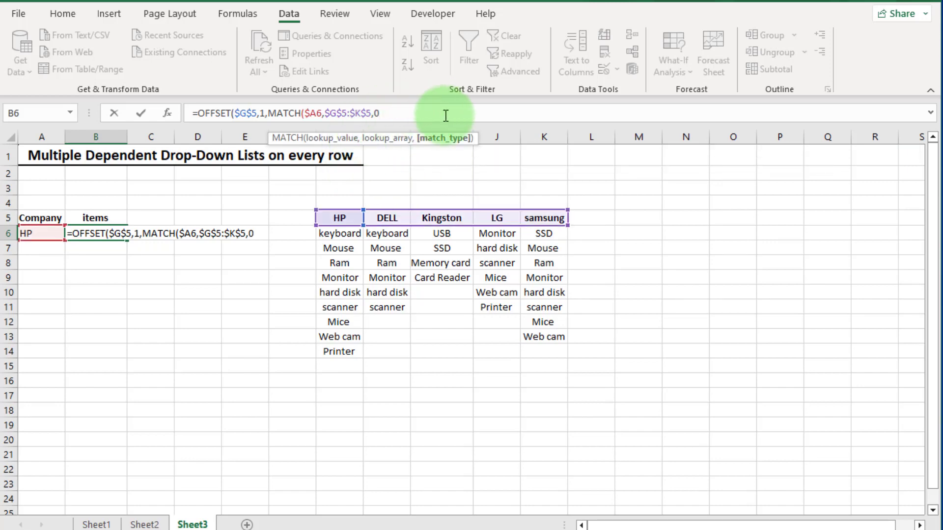
# Finish the formula with -1,1,1) and commit it so B6 shows keyboard.
pyautogui.write(')')
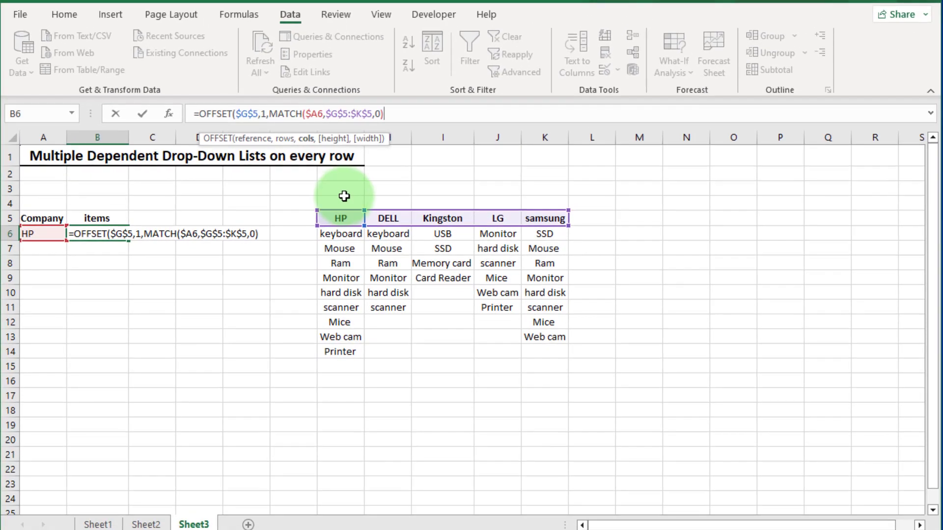
pyautogui.write('-1,1,1')
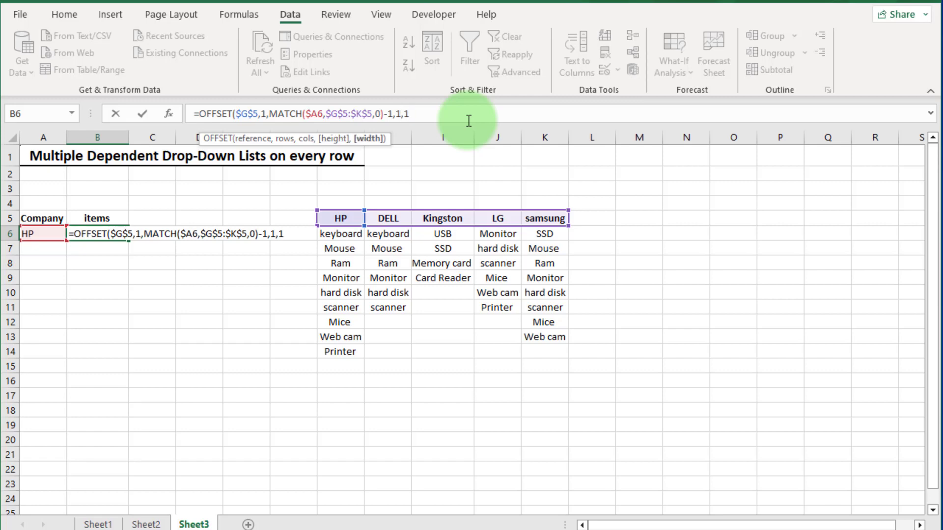
pyautogui.write(')')
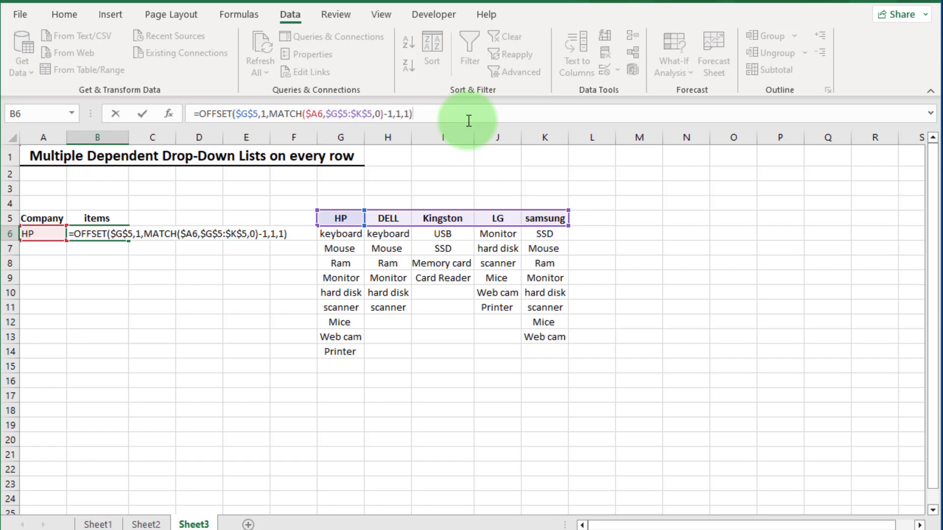
pyautogui.press('Return')
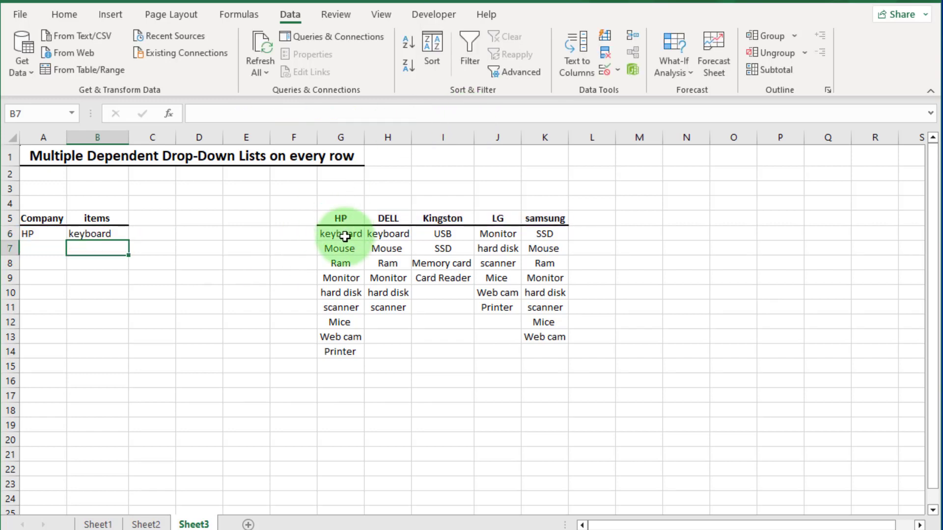
# Switch A6 to samsung and confirm B6 returns SSD, matching K6.
pyautogui.click(329, 235)
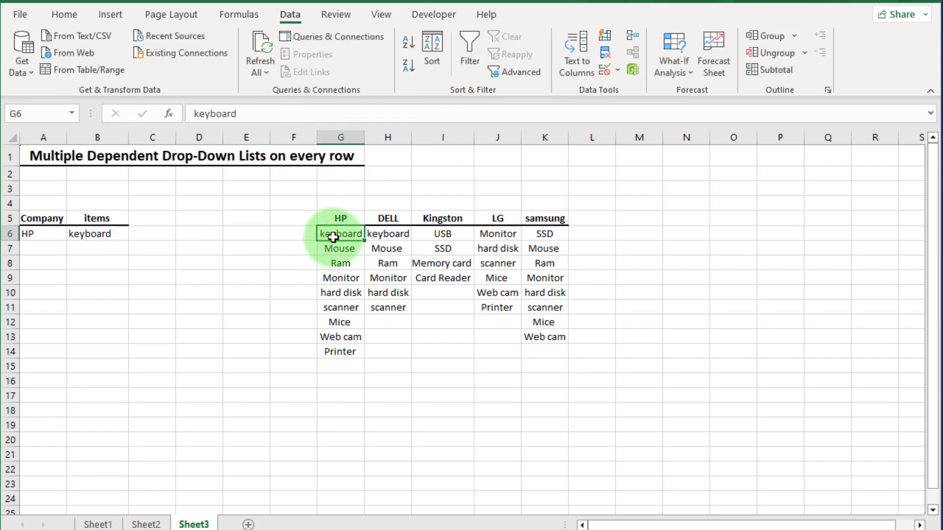
pyautogui.click(58, 235)
pyautogui.click(72, 234)
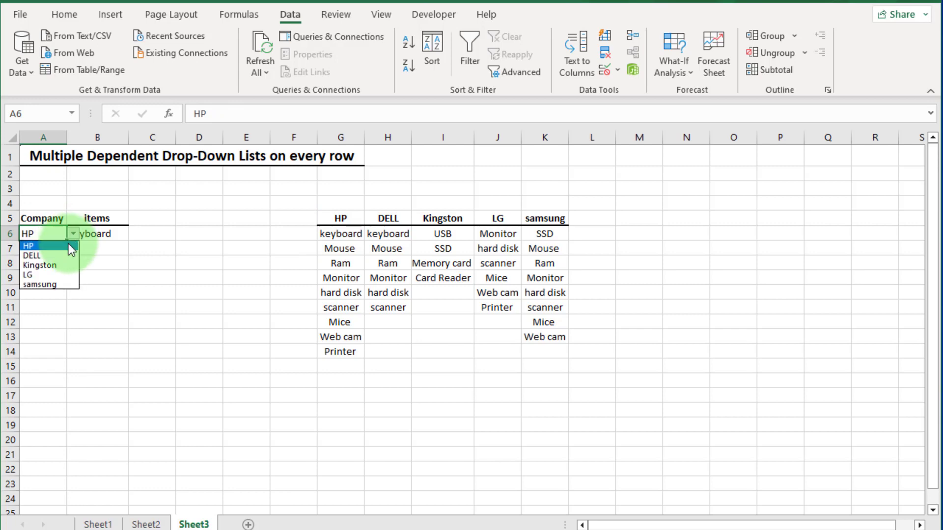
pyautogui.click(58, 285)
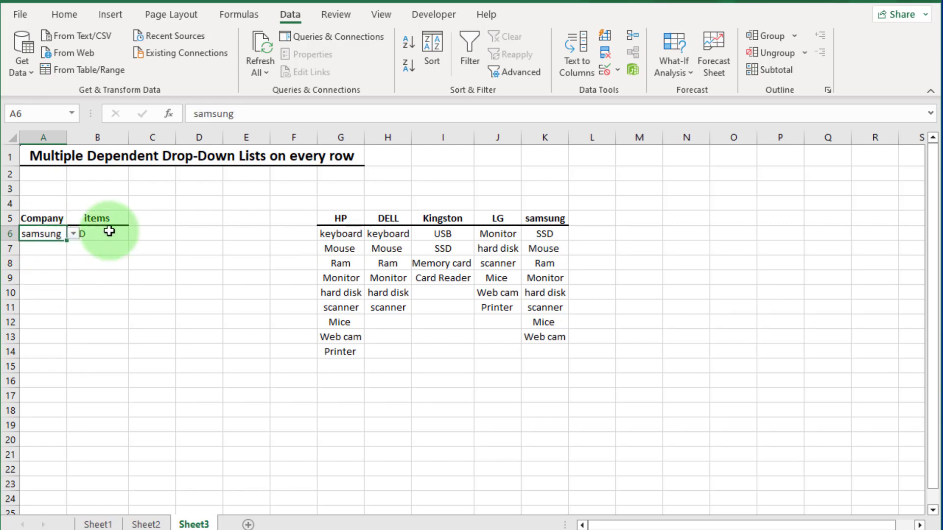
pyautogui.click(160, 237)
pyautogui.click(100, 236)
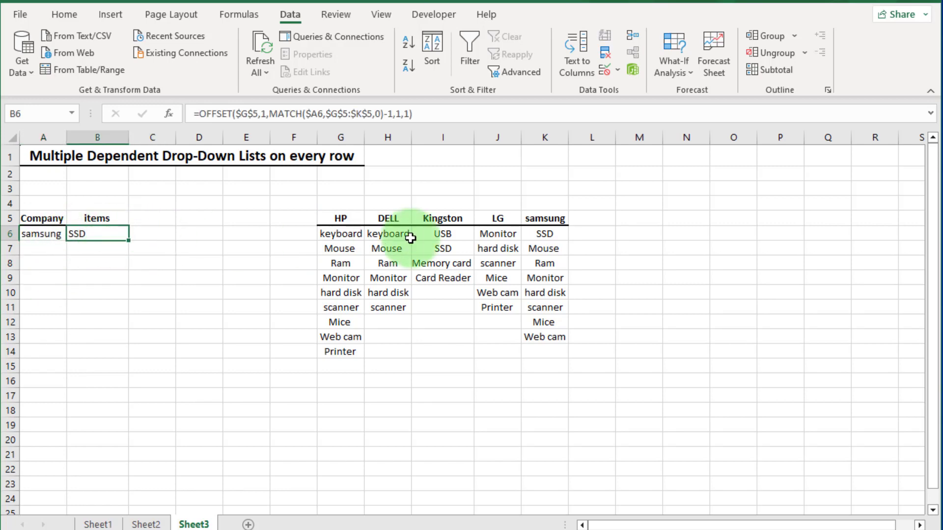
pyautogui.click(543, 236)
pyautogui.click(113, 238)
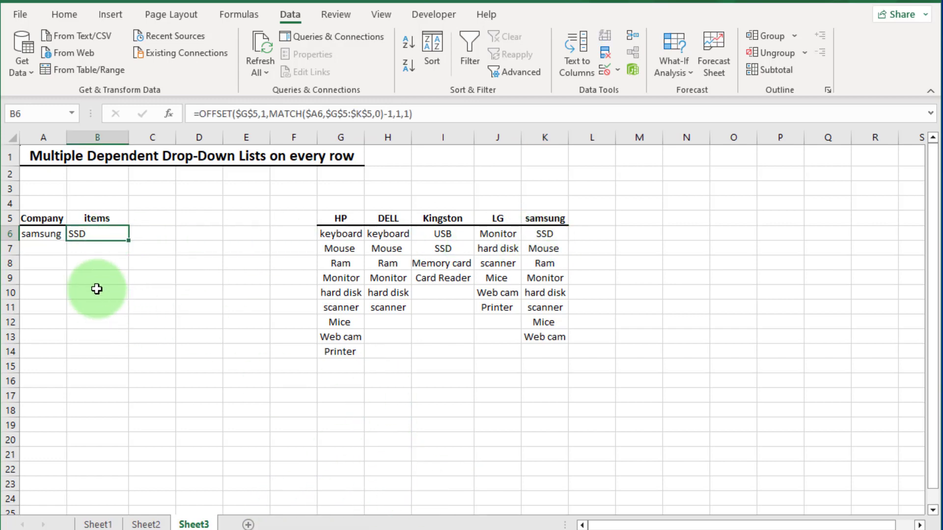
pyautogui.moveTo(557, 233); pyautogui.dragTo(561, 338)
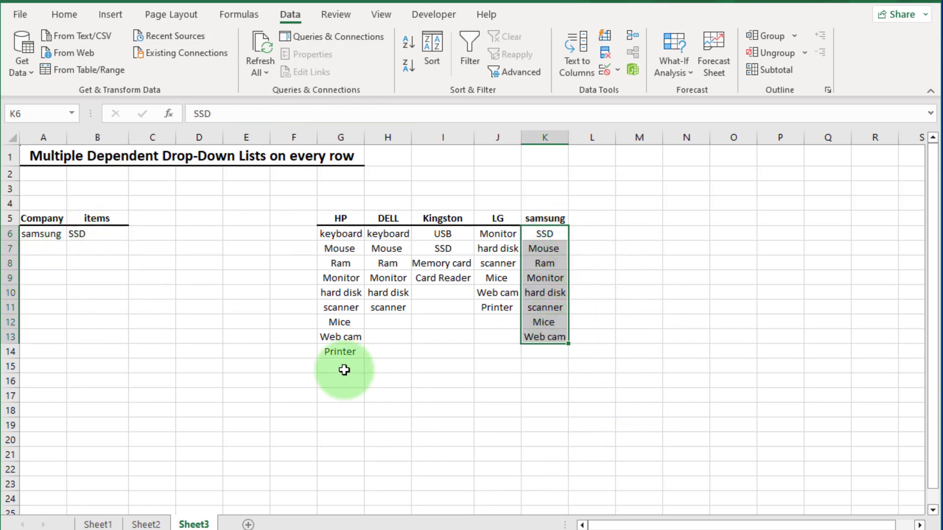
pyautogui.moveTo(344, 232); pyautogui.dragTo(334, 352)
pyautogui.click(212, 383)
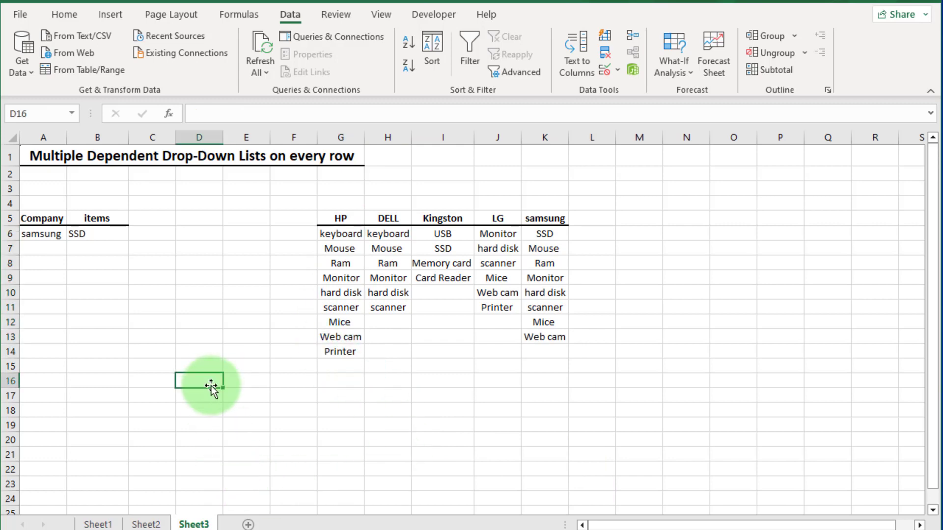
pyautogui.click(100, 235)
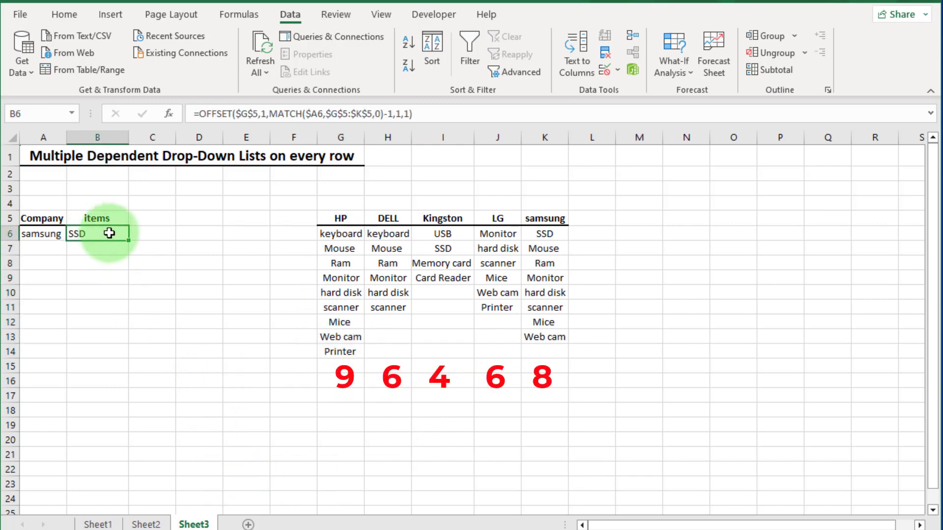
pyautogui.moveTo(339, 233); pyautogui.dragTo(340, 352)
pyautogui.moveTo(387, 234); pyautogui.dragTo(388, 308)
pyautogui.click(459, 324)
pyautogui.moveTo(419, 236); pyautogui.dragTo(453, 274)
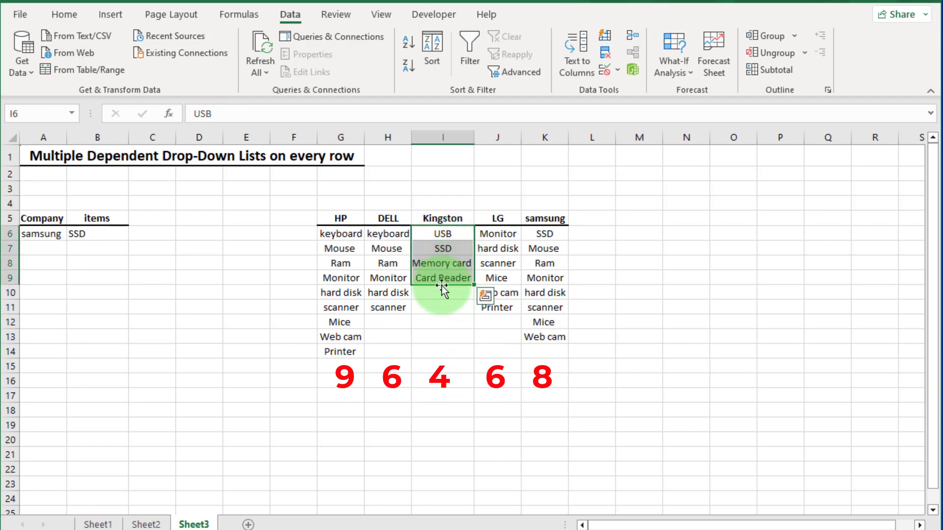
pyautogui.moveTo(499, 238); pyautogui.dragTo(497, 308)
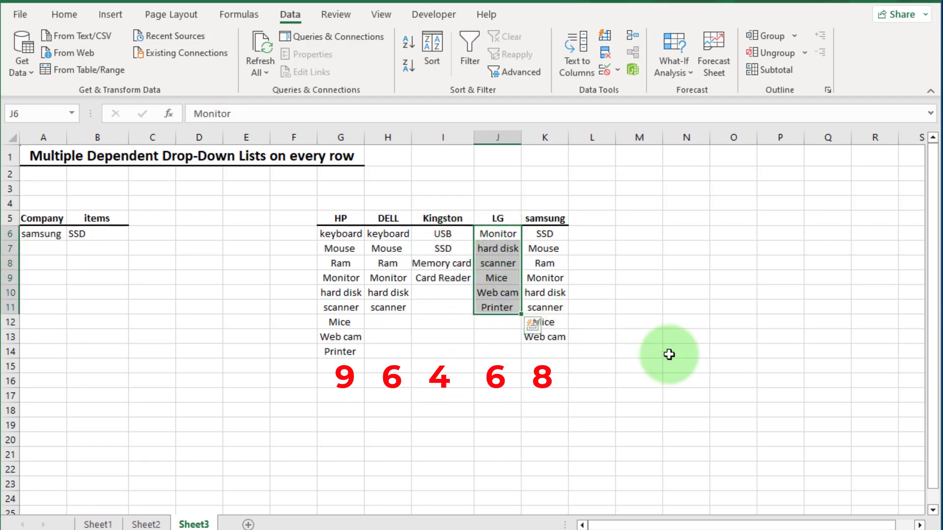
pyautogui.moveTo(551, 236); pyautogui.dragTo(550, 339)
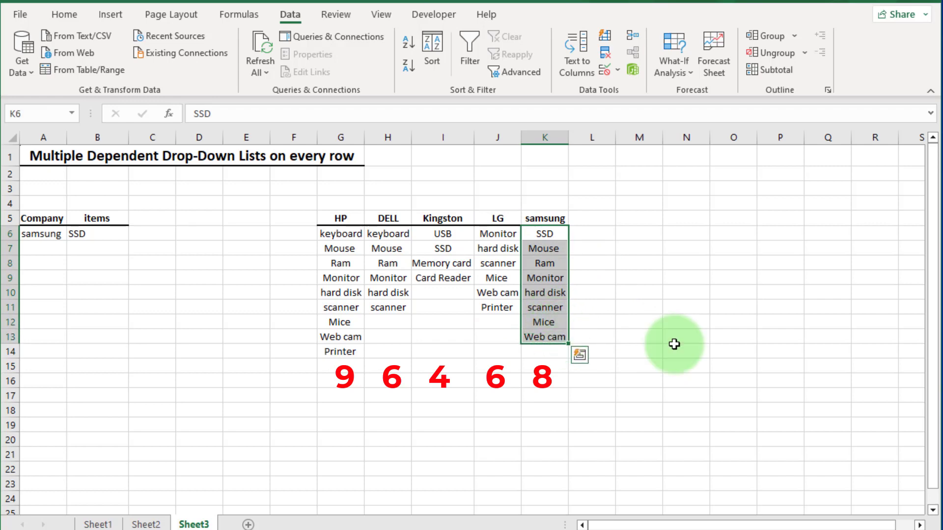
pyautogui.click(510, 396)
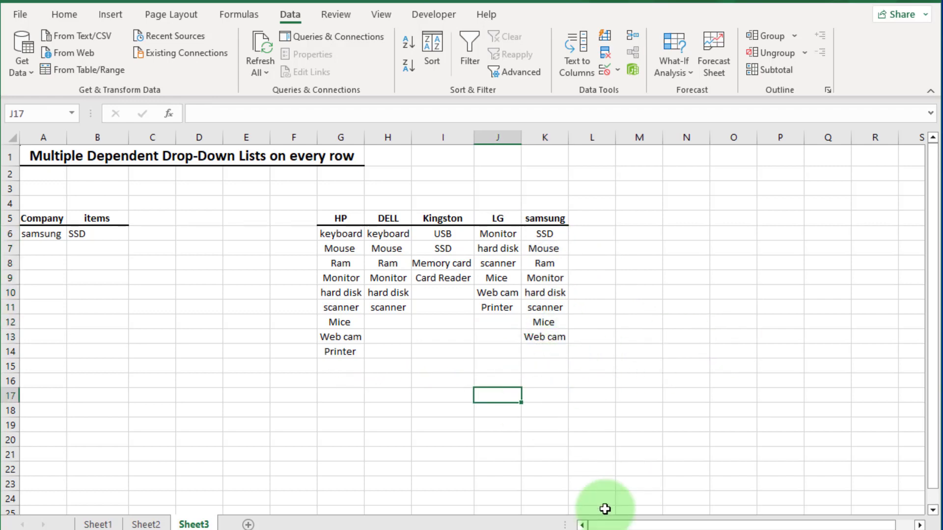
pyautogui.moveTo(387, 319); pyautogui.dragTo(515, 353)
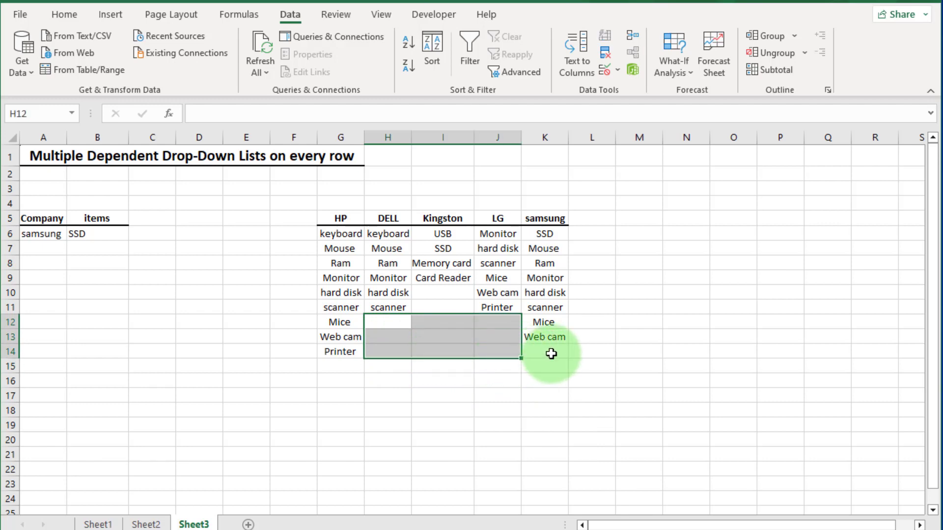
pyautogui.click(546, 352)
pyautogui.click(443, 293)
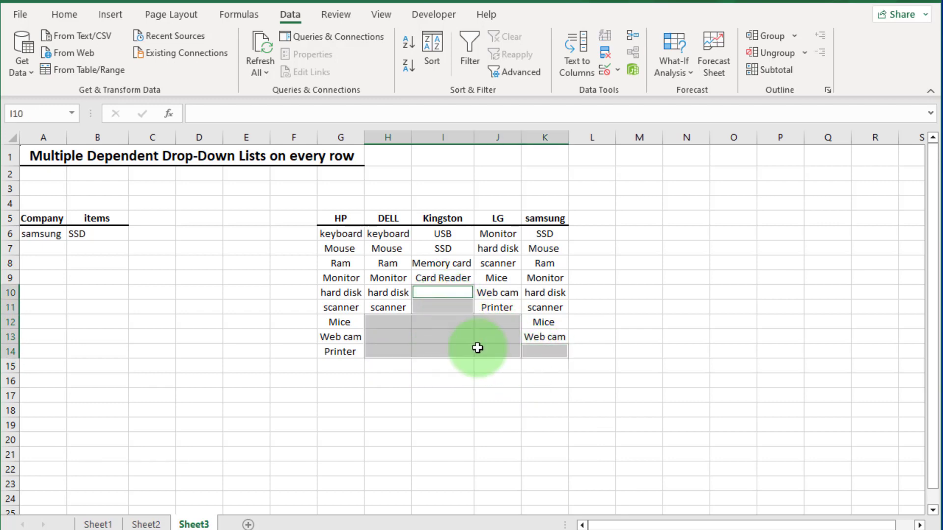
pyautogui.click(511, 382)
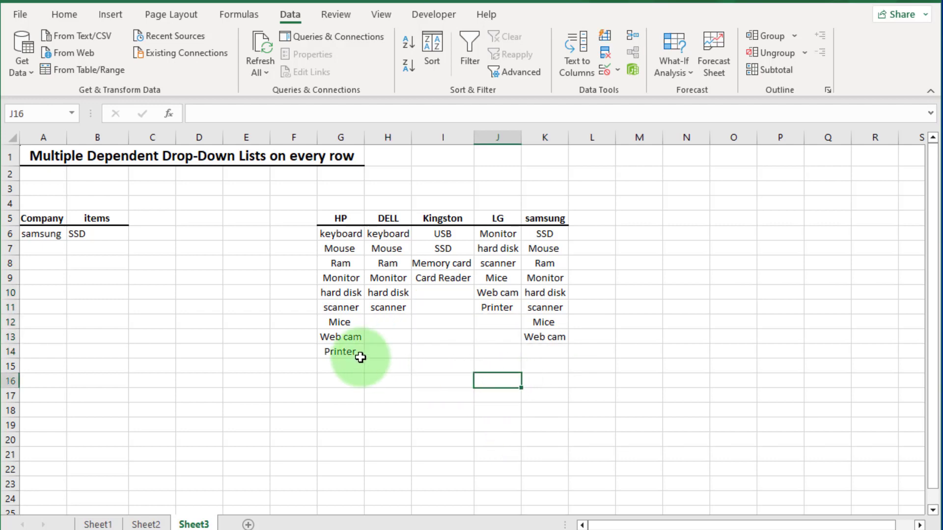
# Try an OFFSET height of 9 in B6's formula, preview the result, then cancel the edit.
pyautogui.click(115, 236)
pyautogui.doubleClick(115, 236)
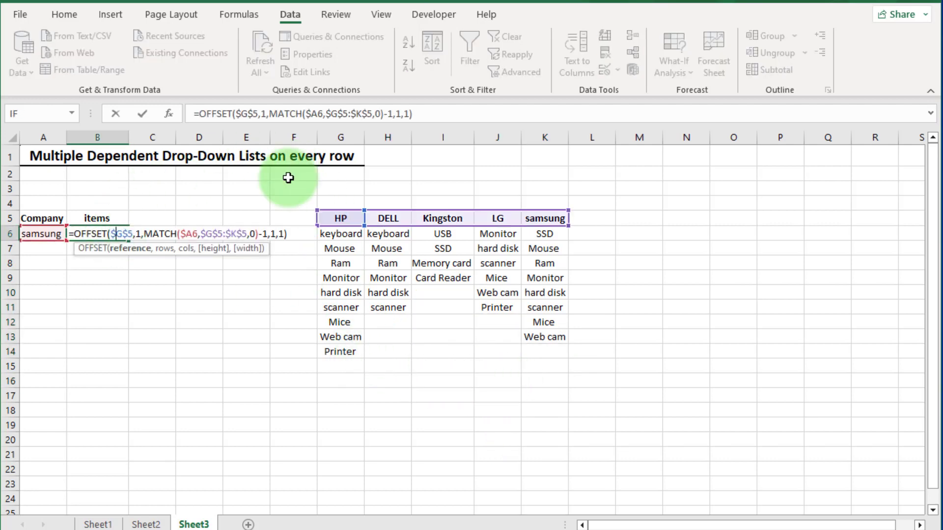
pyautogui.click(402, 114)
pyautogui.press('BackSpace')
pyautogui.moveTo(374, 123); pyautogui.dragTo(388, 167)
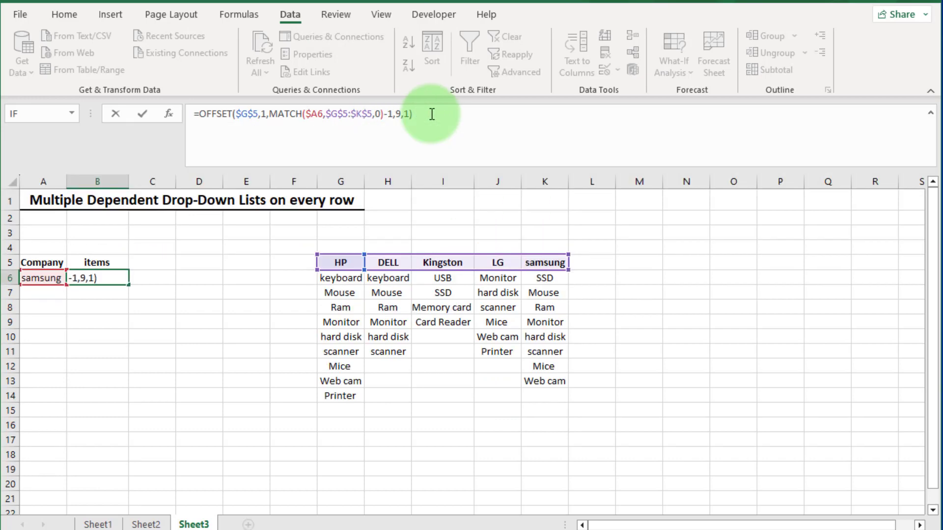
pyautogui.hotkey('shift', 'Home')
pyautogui.hotkey('shift', 'Right')
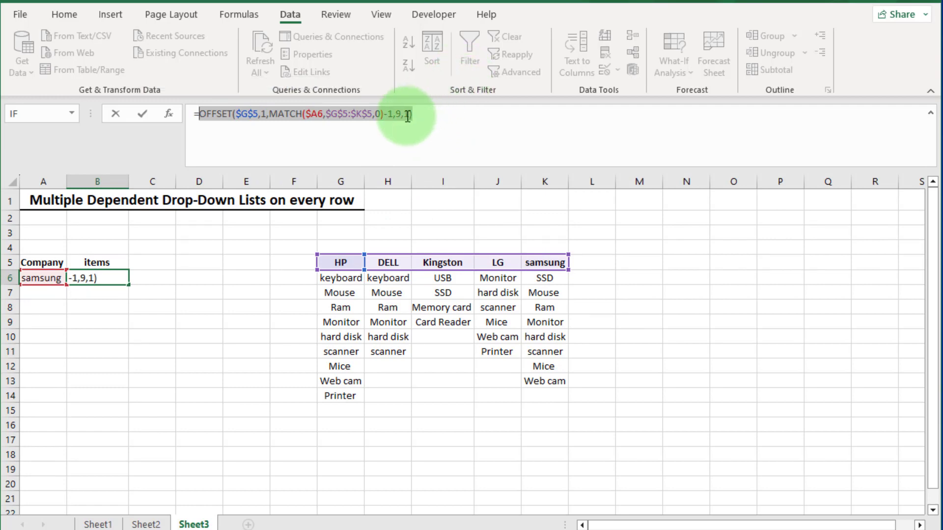
pyautogui.moveTo(438, 169); pyautogui.dragTo(438, 126)
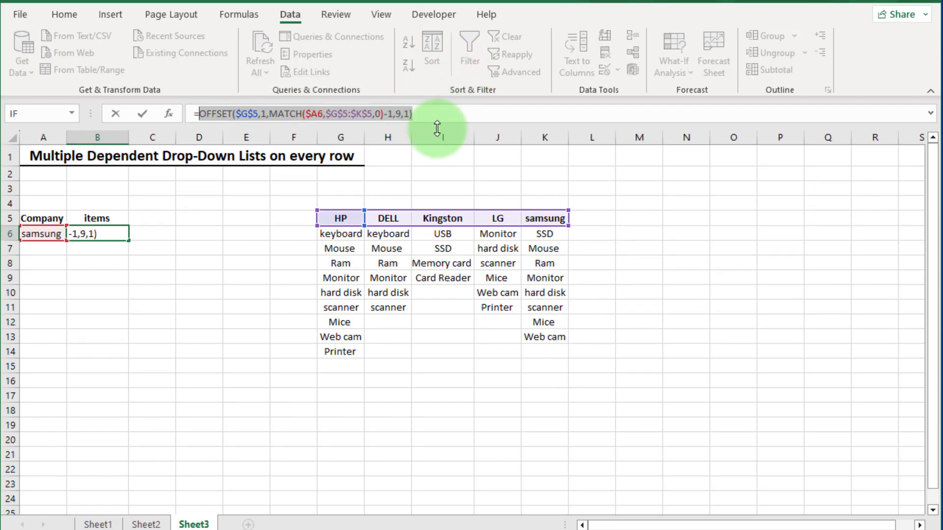
pyautogui.click(406, 114)
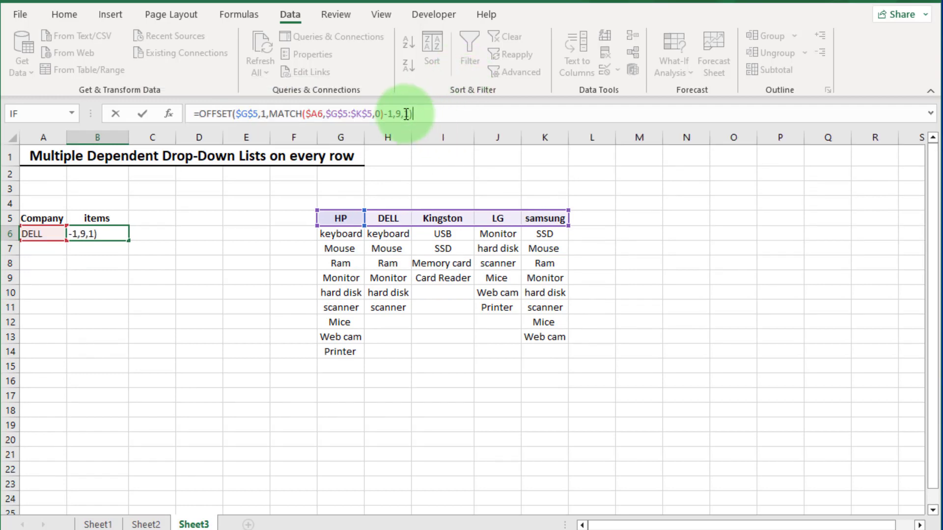
pyautogui.moveTo(407, 114); pyautogui.dragTo(206, 118)
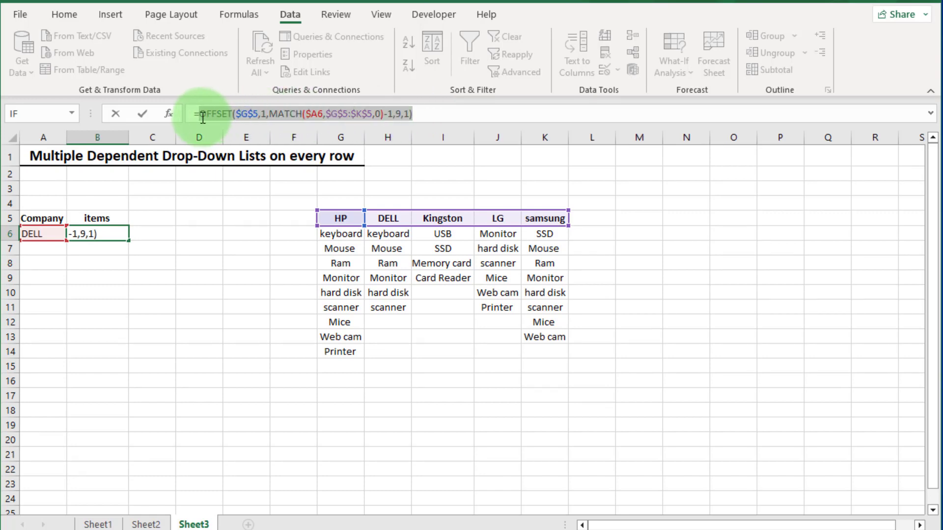
pyautogui.press('Escape')
# Change the OFFSET height in B6's validation list source to 9.
pyautogui.click(617, 72)
pyautogui.click(644, 88)
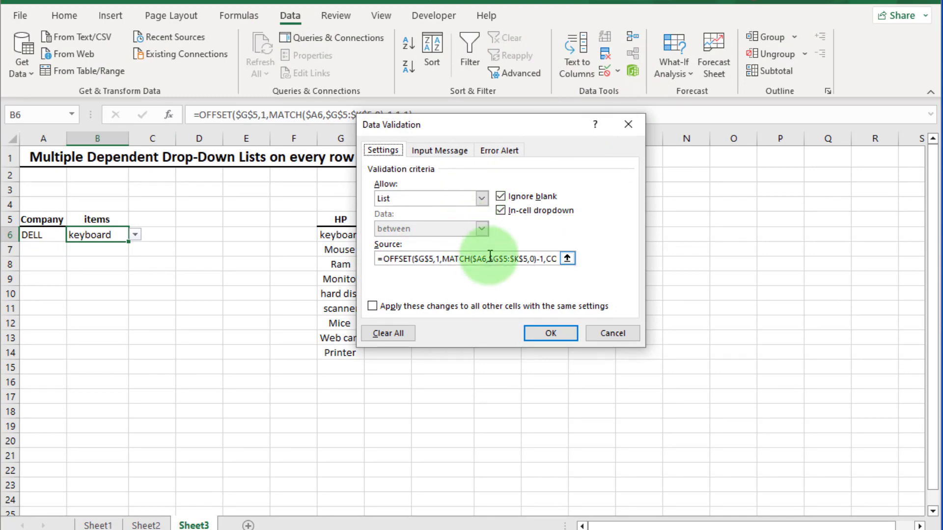
pyautogui.click(379, 259)
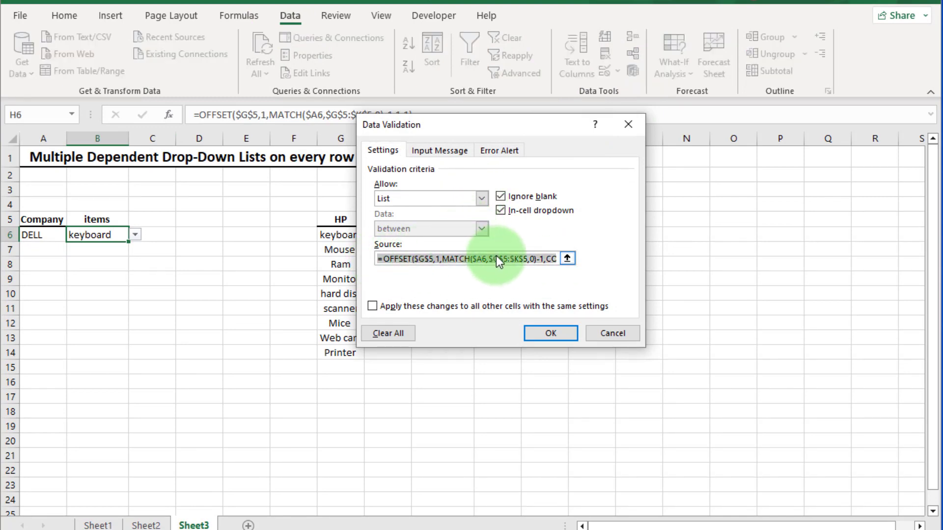
pyautogui.press('End')
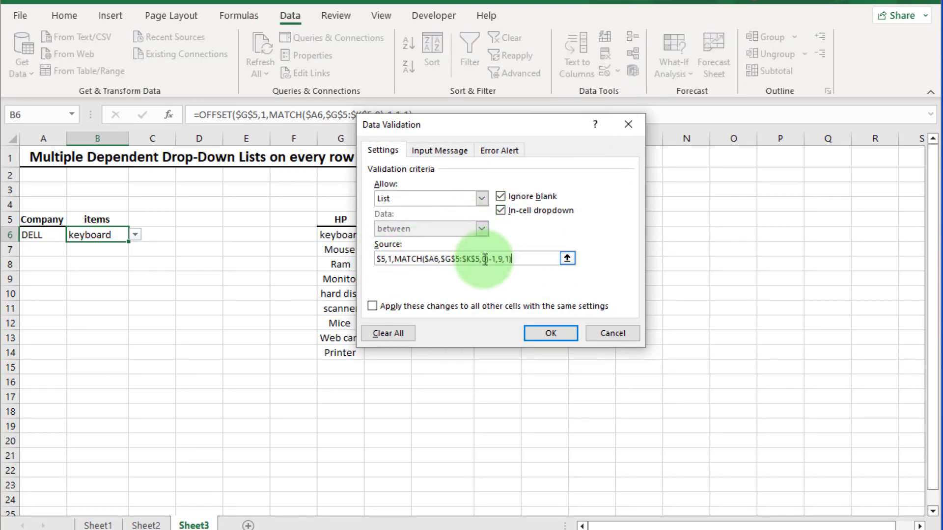
pyautogui.click(540, 334)
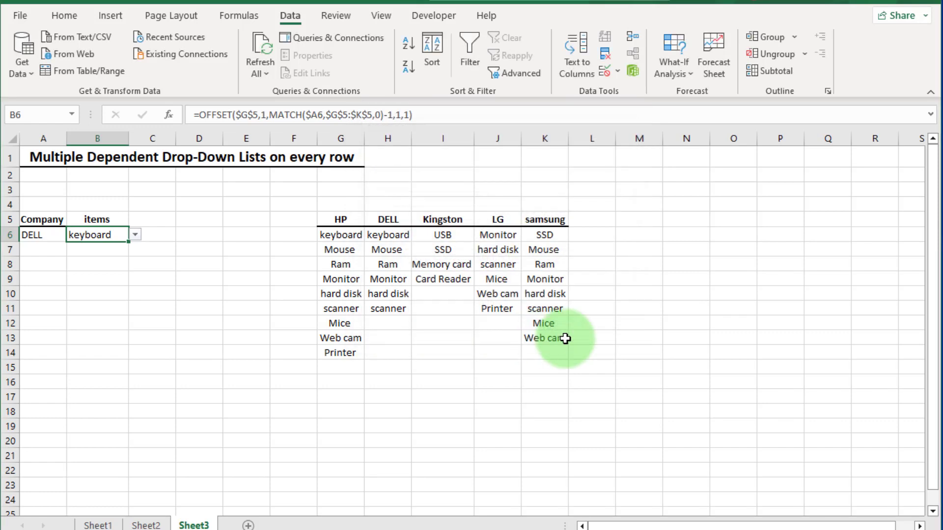
# Scroll through B6's drop-down of DELL items.
pyautogui.click(134, 236)
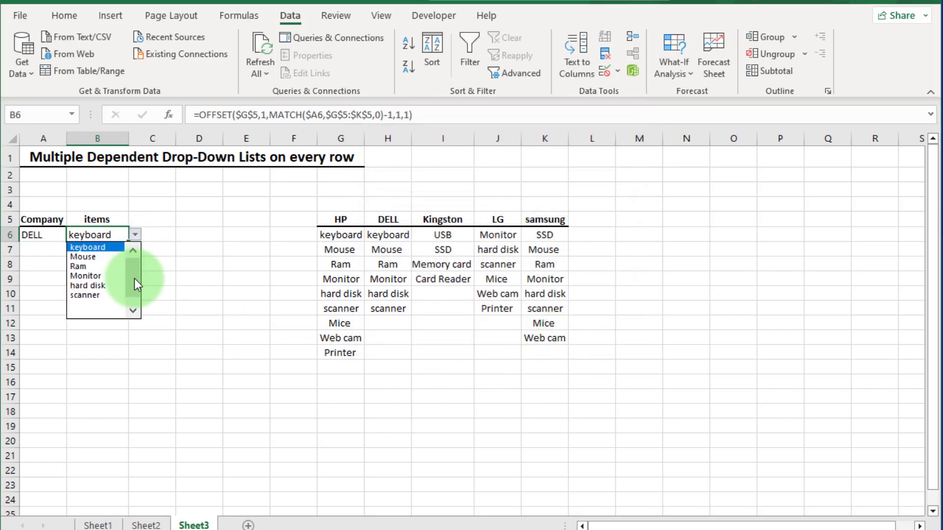
pyautogui.click(133, 311)
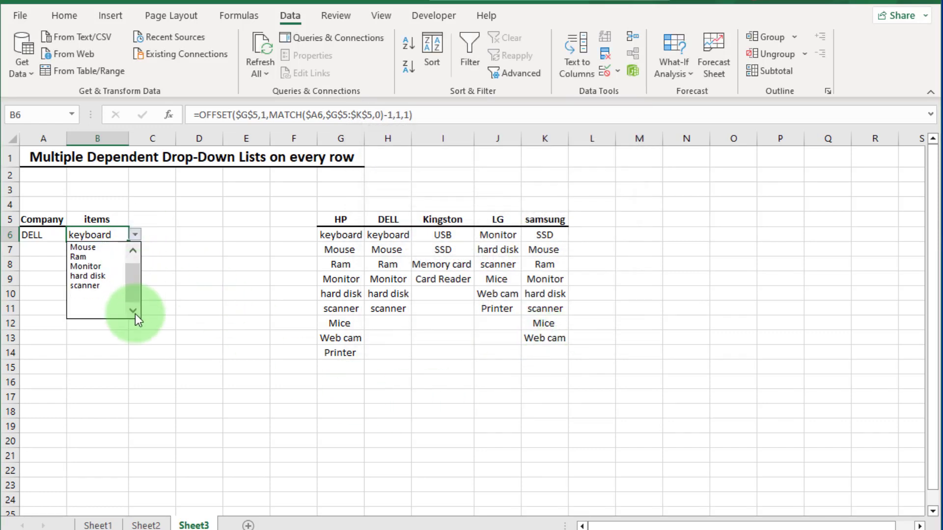
pyautogui.moveTo(130, 287); pyautogui.dragTo(129, 263)
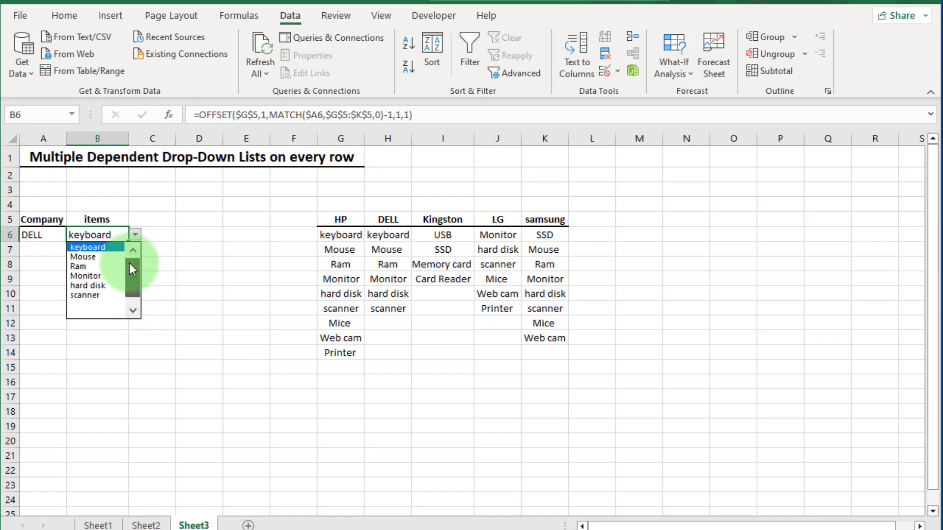
# Switch A6 to Kingston and browse B6's Kingston item list without choosing.
pyautogui.click(50, 235)
pyautogui.click(72, 234)
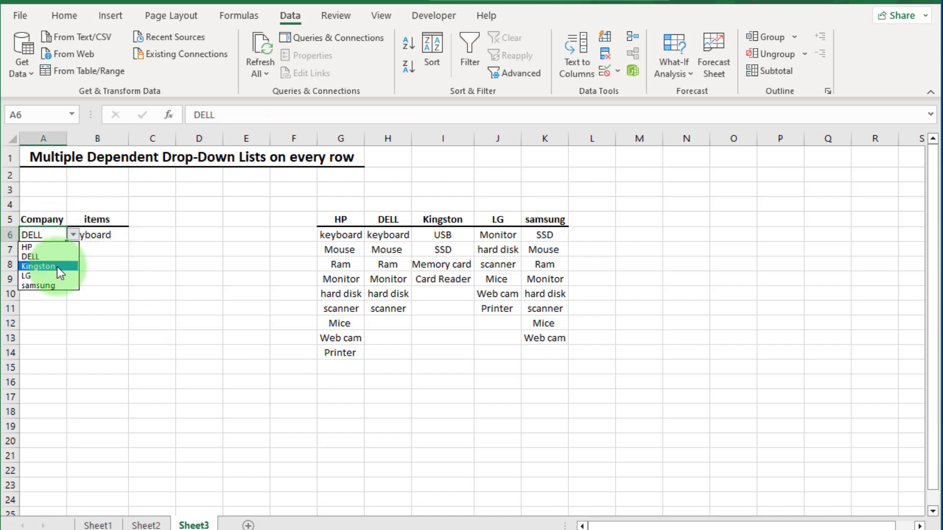
pyautogui.click(57, 266)
pyautogui.click(120, 236)
pyautogui.click(136, 235)
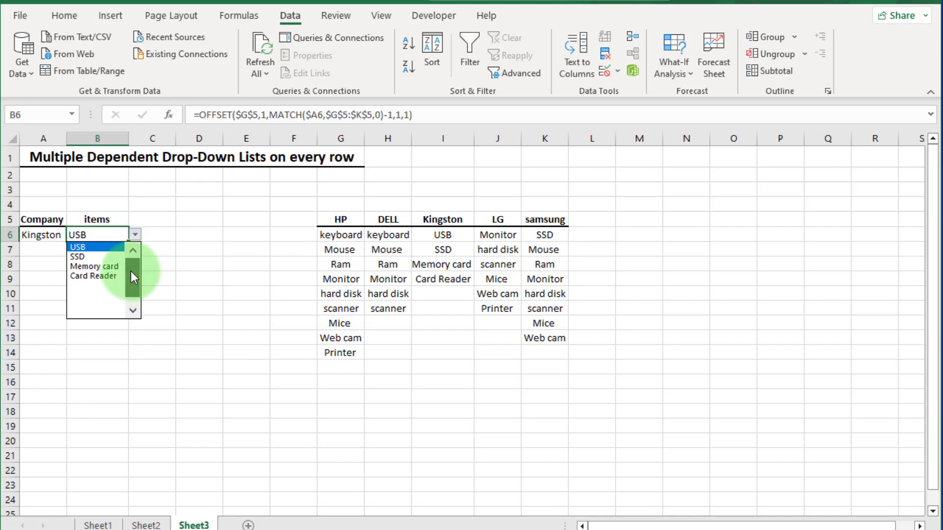
pyautogui.moveTo(131, 271); pyautogui.dragTo(135, 312)
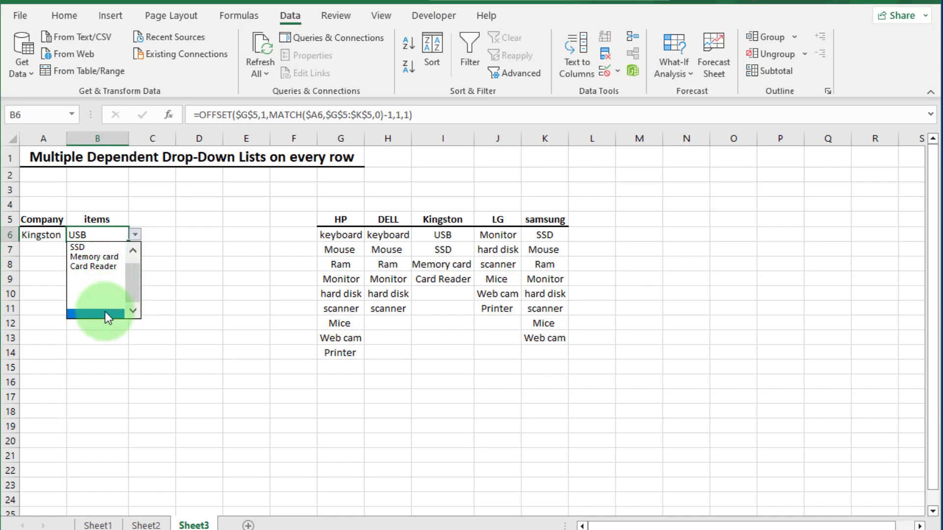
pyautogui.click(33, 234)
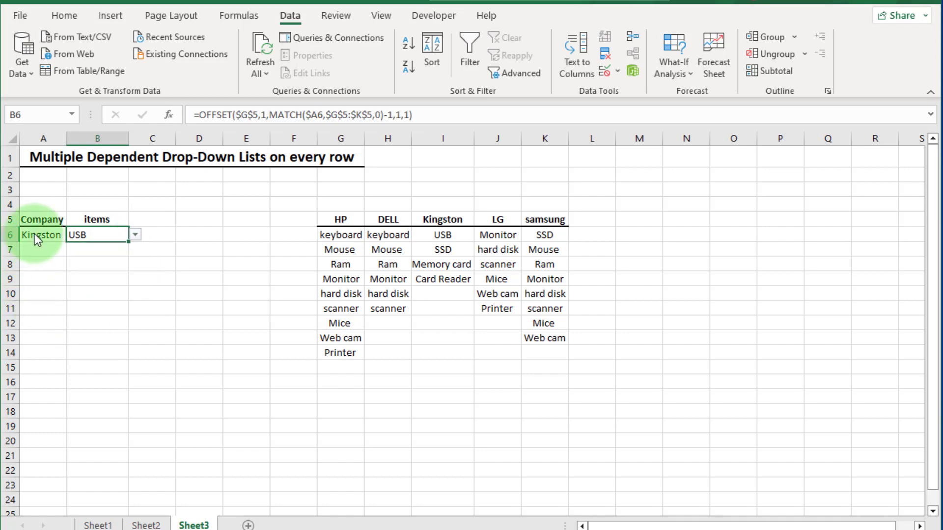
# Switch A6 to samsung and browse its items in B6, keeping SSD.
pyautogui.click(62, 233)
pyautogui.click(72, 235)
pyautogui.click(46, 282)
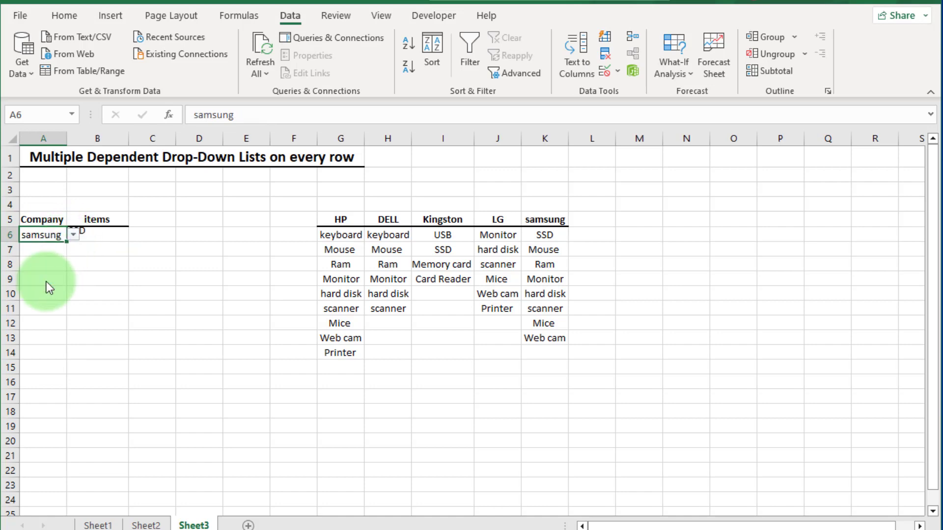
pyautogui.click(114, 236)
pyautogui.click(134, 235)
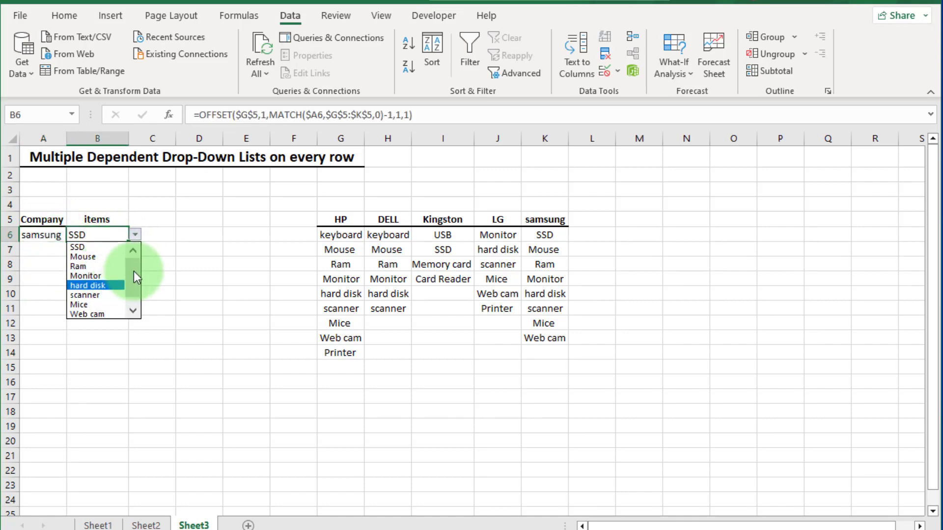
pyautogui.moveTo(133, 271); pyautogui.dragTo(128, 298)
pyautogui.click(31, 232)
# Switch A6 to HP and view HP's items, keyboard through Printer, in B6.
pyautogui.click(35, 233)
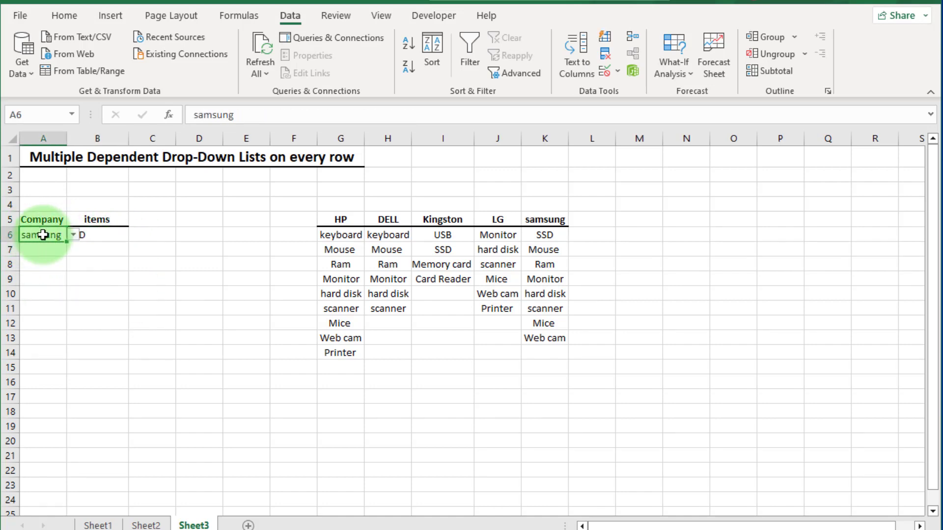
pyautogui.click(74, 240)
pyautogui.click(48, 249)
pyautogui.click(101, 234)
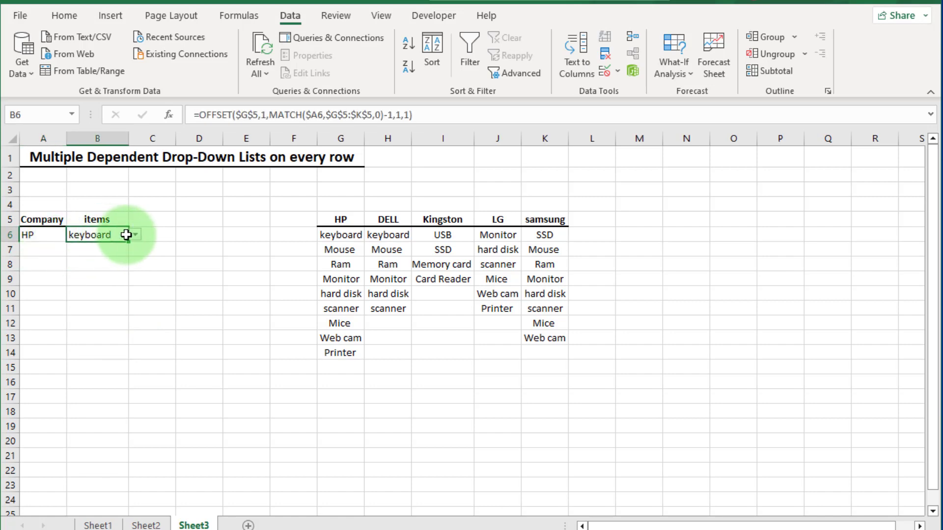
pyautogui.click(135, 236)
pyautogui.moveTo(130, 265); pyautogui.dragTo(497, 351)
# Review B6's list source =OFFSET($G$5,1,MATCH($A6,$G$5:$K$5,0)-1,9,1) and cancel unchanged.
pyautogui.click(294, 234)
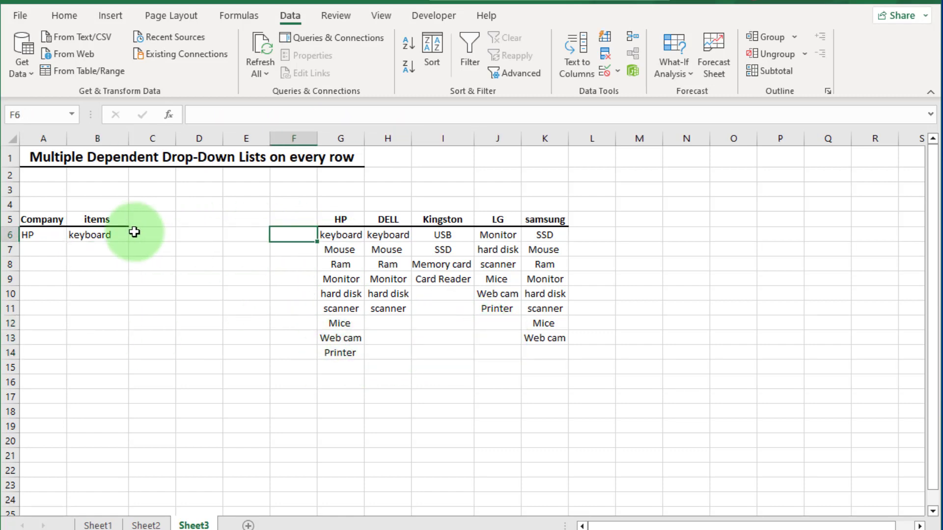
pyautogui.click(102, 236)
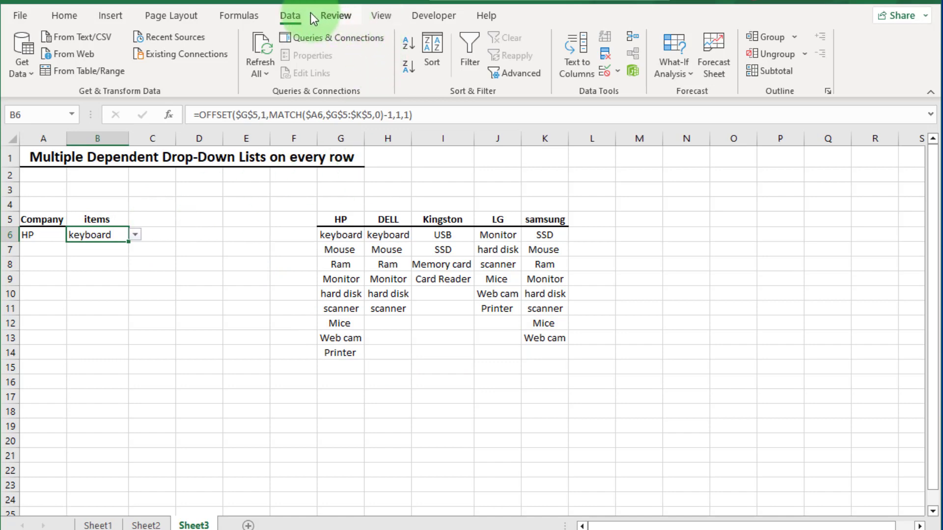
pyautogui.click(614, 70)
pyautogui.click(639, 89)
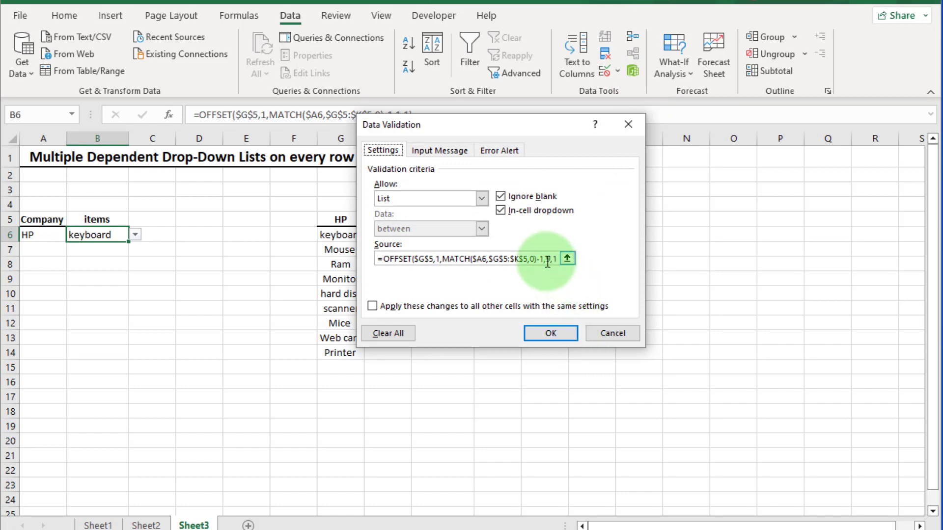
pyautogui.click(547, 260)
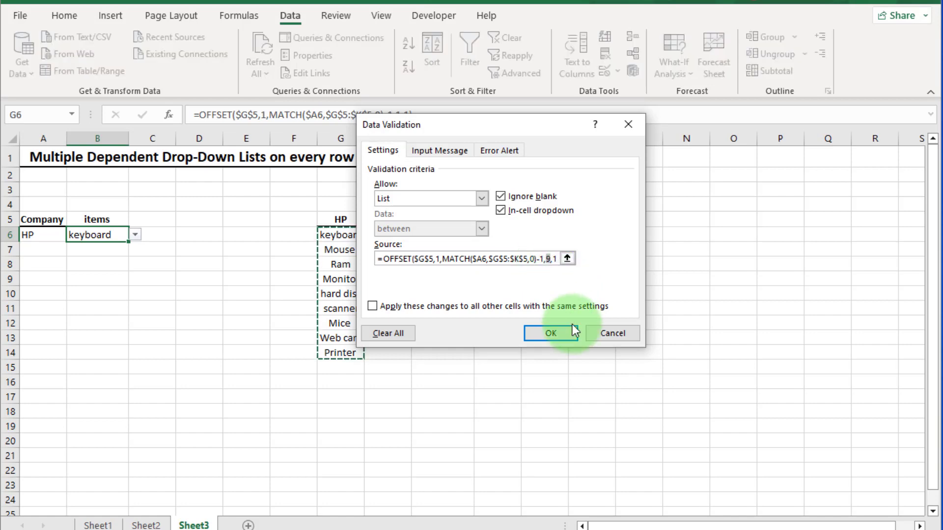
pyautogui.click(552, 279)
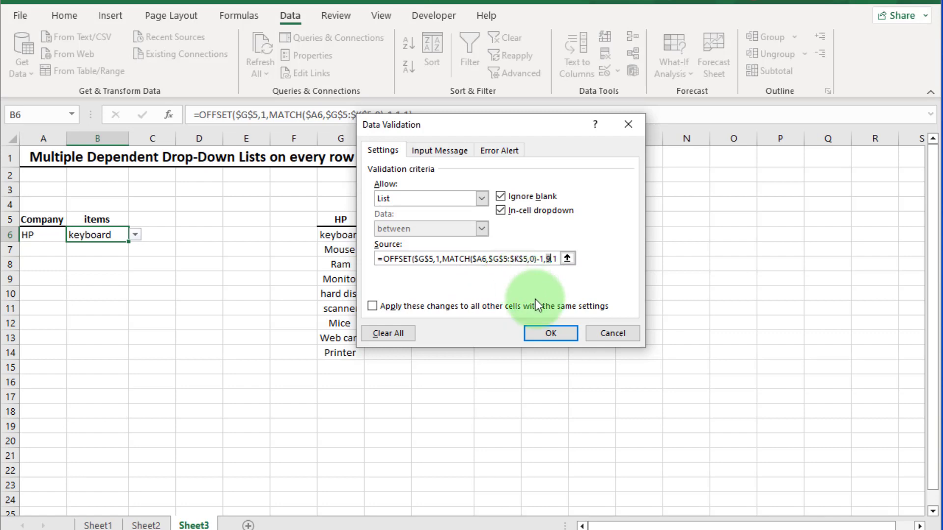
pyautogui.click(601, 333)
pyautogui.click(295, 235)
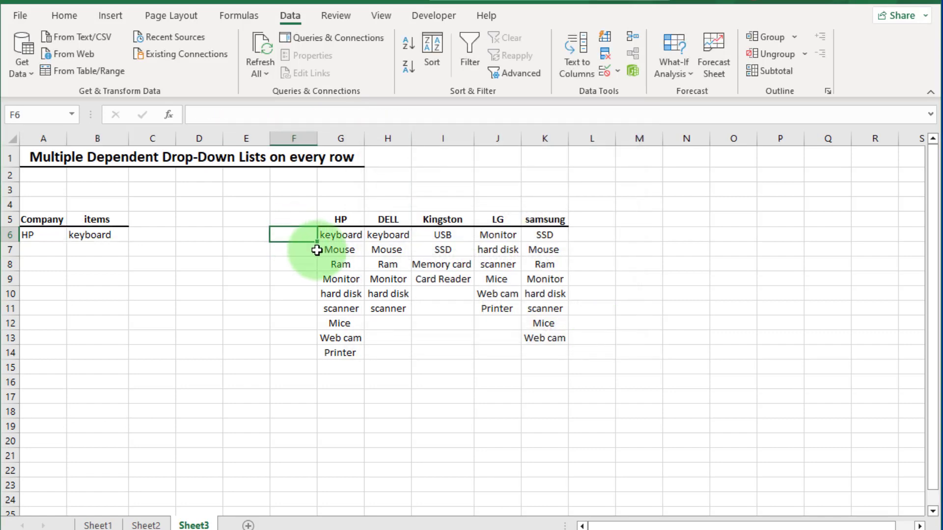
# Start F6's formula with the COUNTA function, removing the trial HP range.
pyautogui.click(261, 121)
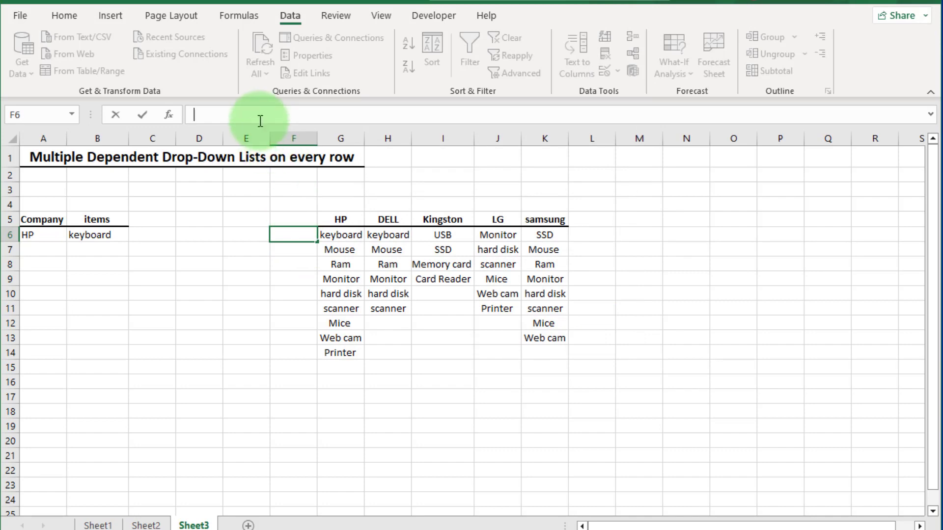
pyautogui.write('=coun')
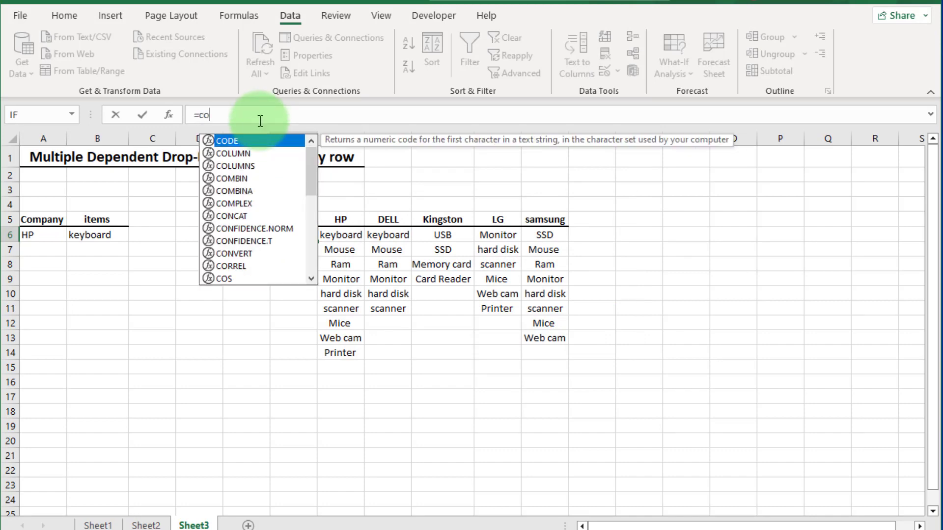
pyautogui.doubleClick(241, 152)
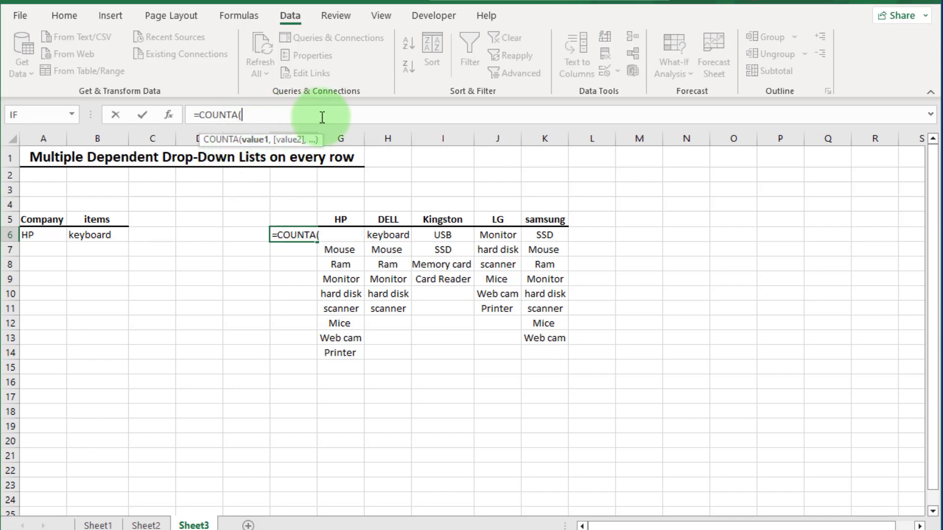
pyautogui.moveTo(340, 355); pyautogui.dragTo(349, 233)
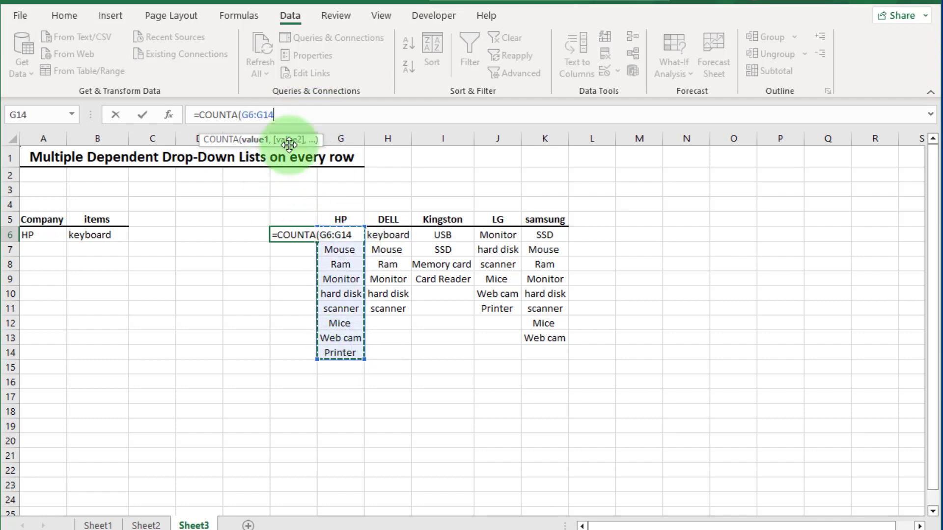
pyautogui.click(295, 116)
pyautogui.press('BackSpace')
pyautogui.press('BackSpace')
pyautogui.press('BackSpace')
pyautogui.press('BackSpace')
pyautogui.press('BackSpace')
pyautogui.press('BackSpace')
# Nest OFFSET from $G$5 with row offset 1 and a MATCH on $A6.
pyautogui.write('OFF')
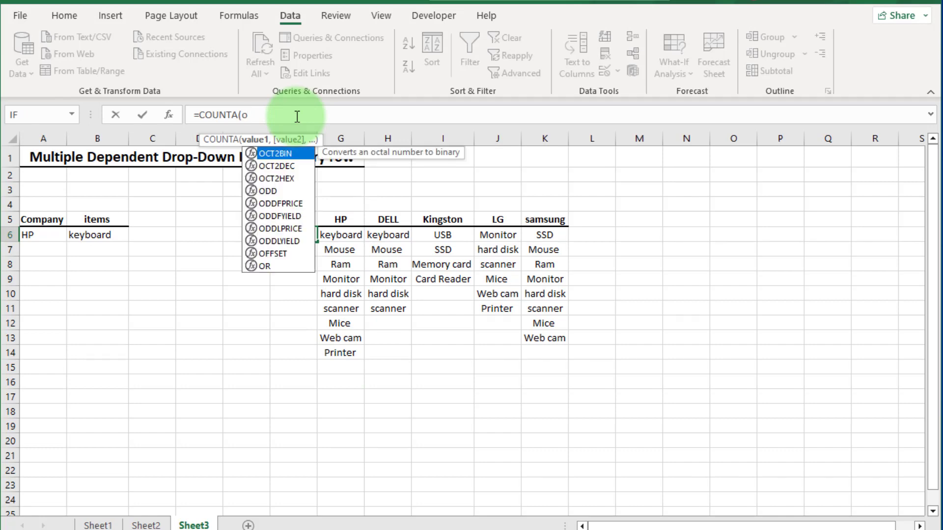
pyautogui.doubleClick(285, 155)
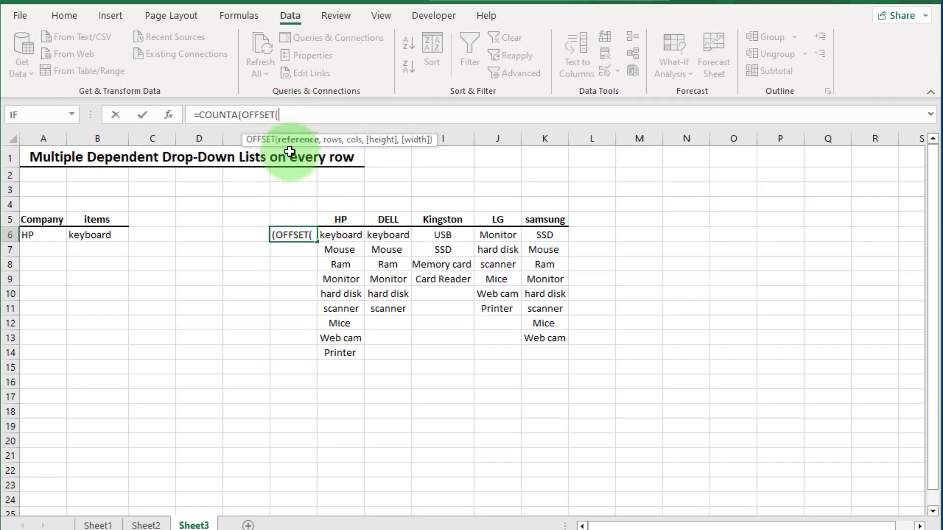
pyautogui.click(346, 222)
pyautogui.press('F4')
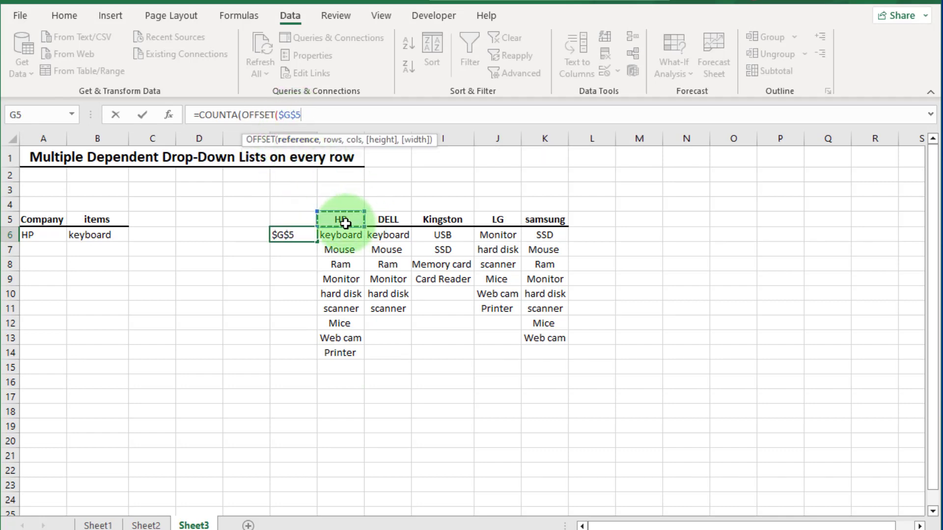
pyautogui.write(',1,')
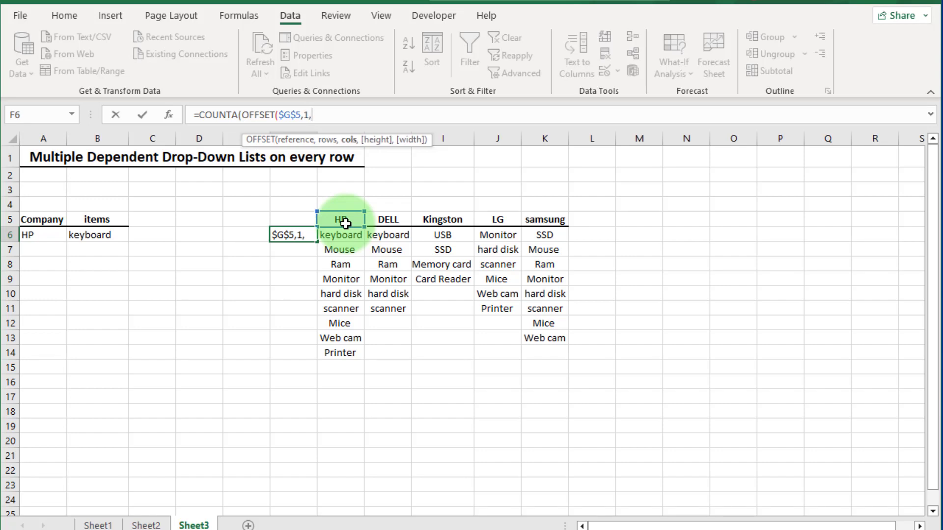
pyautogui.write('match')
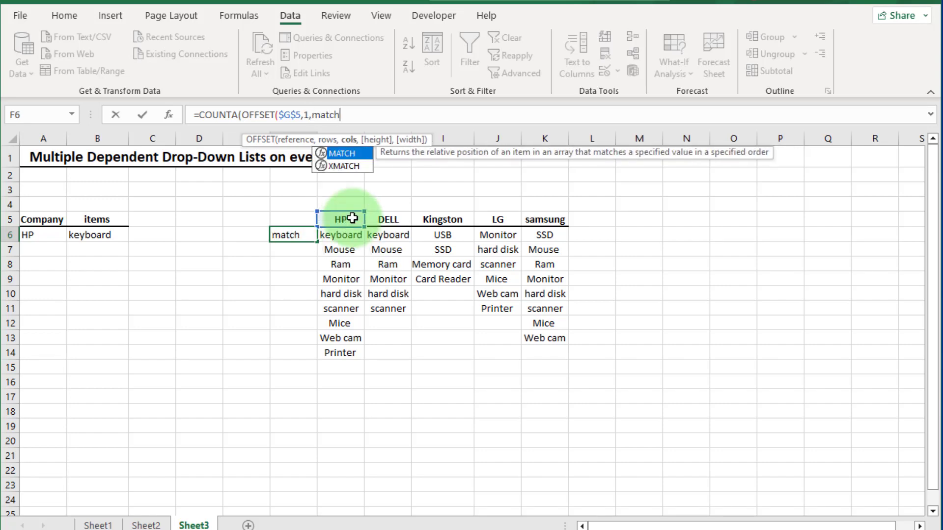
pyautogui.doubleClick(344, 153)
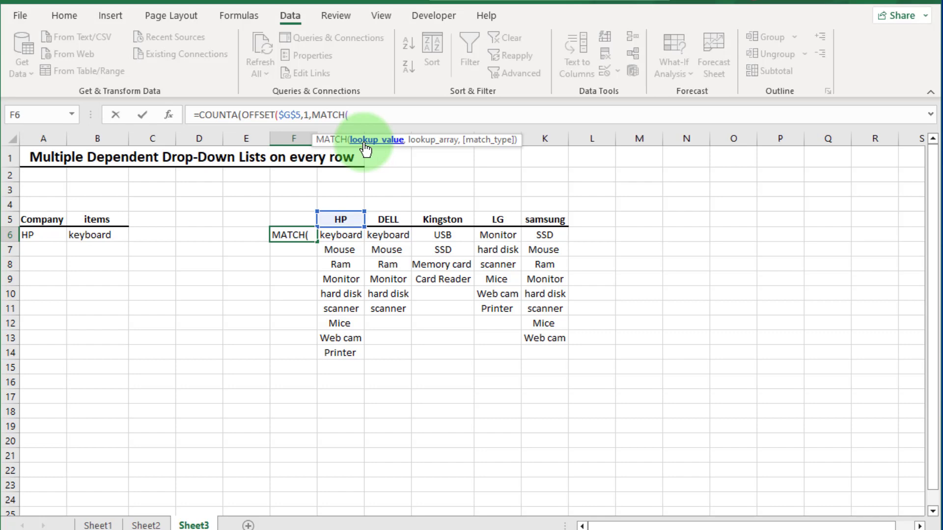
pyautogui.click(31, 238)
pyautogui.press('F4')
pyautogui.press('F4')
pyautogui.press('F4')
pyautogui.write(',')
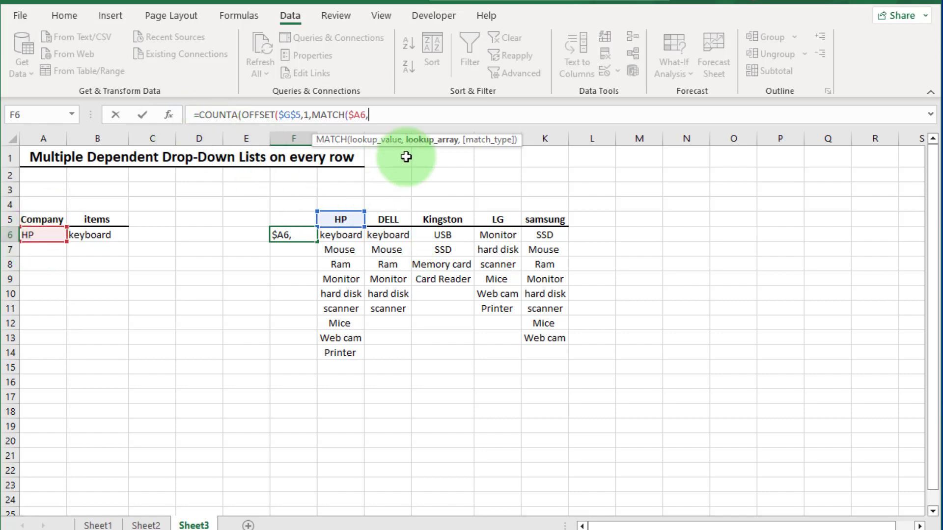
# Finish with lookup $G$5:$K$5, exact match, -1 and height 15, giving 9 for HP.
pyautogui.moveTo(370, 200); pyautogui.dragTo(548, 220)
pyautogui.press('F4')
pyautogui.write(',')
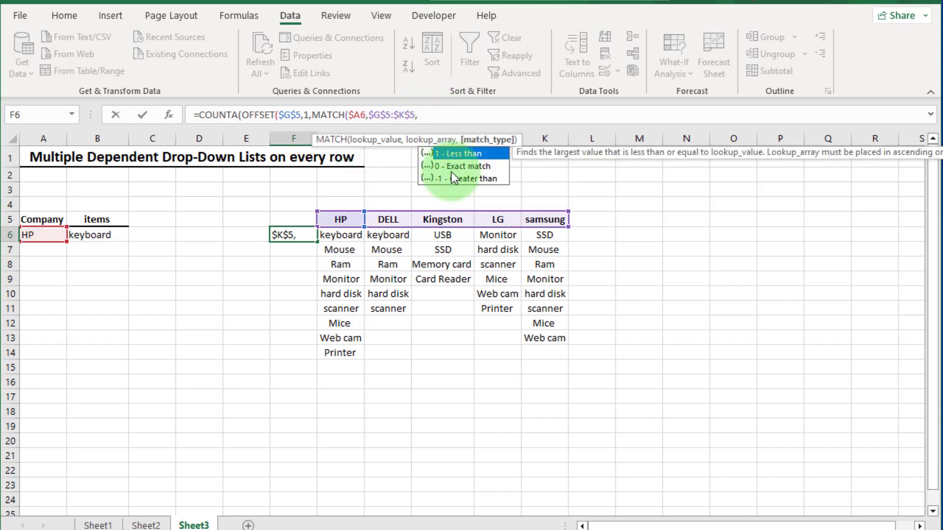
pyautogui.doubleClick(464, 166)
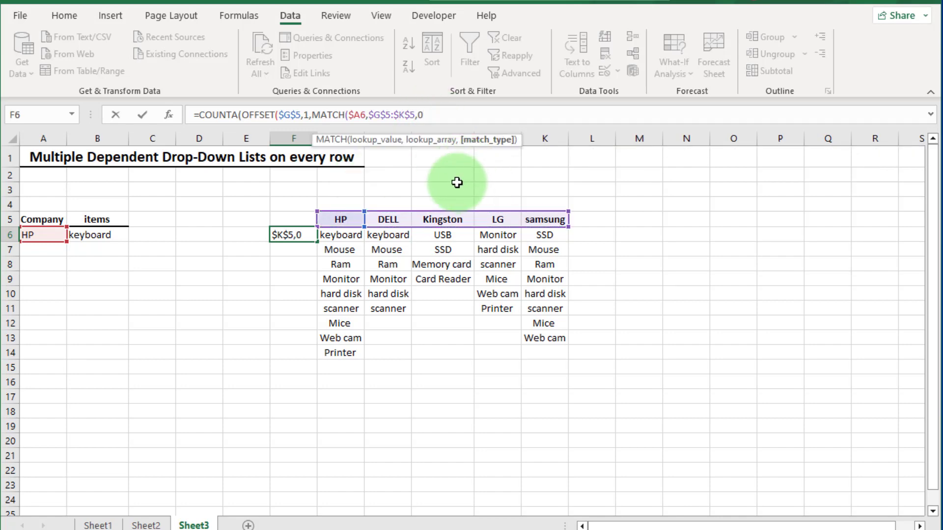
pyautogui.write(')')
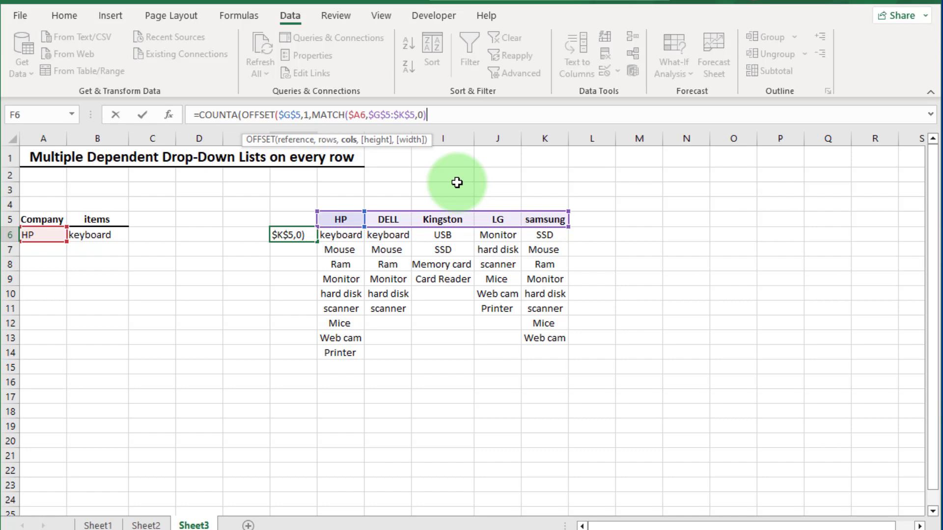
pyautogui.write('-1,')
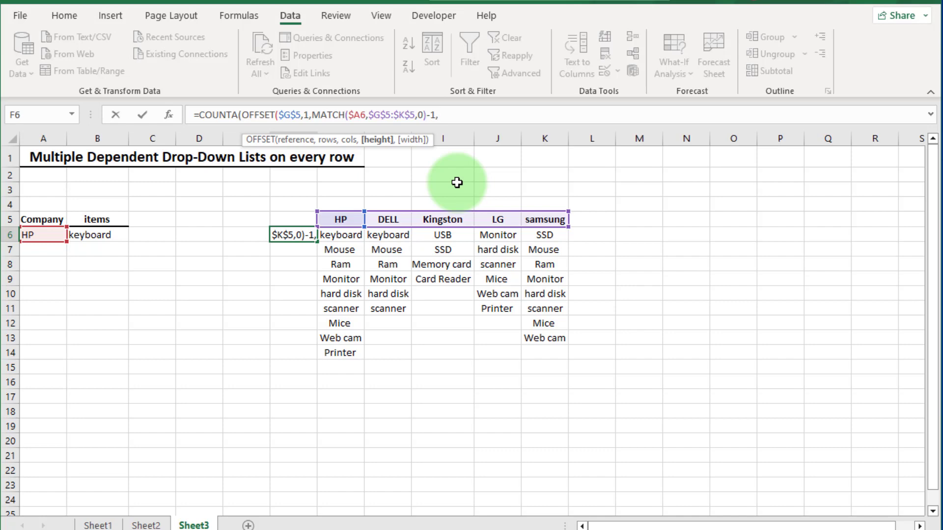
pyautogui.write('15')
pyautogui.write(')')
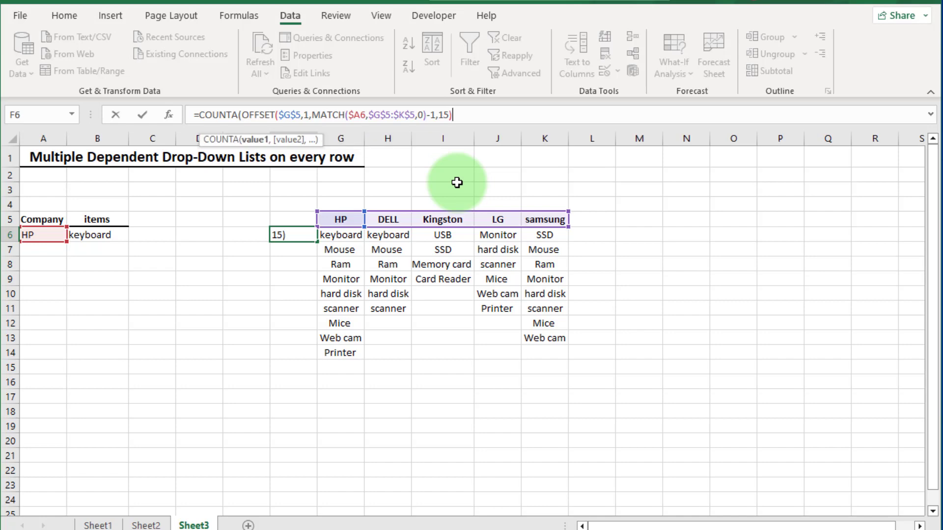
pyautogui.write(')')
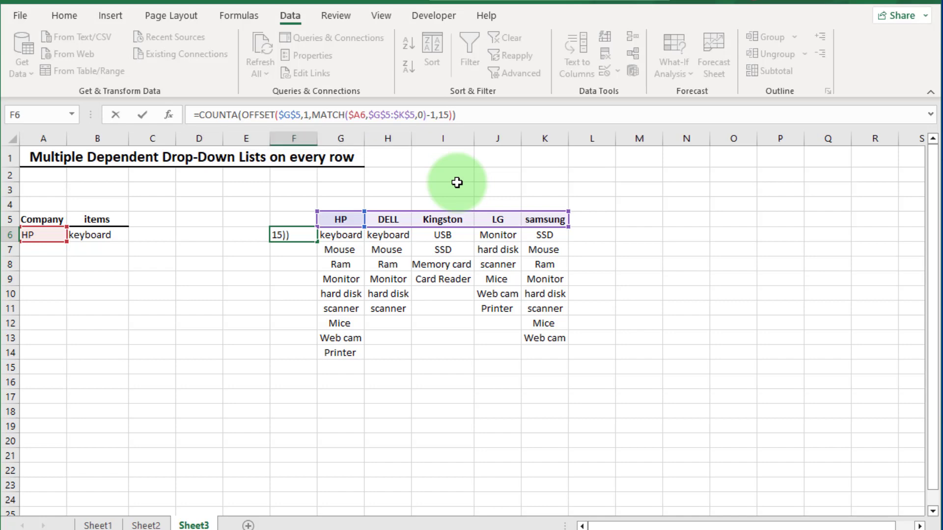
pyautogui.press('Return')
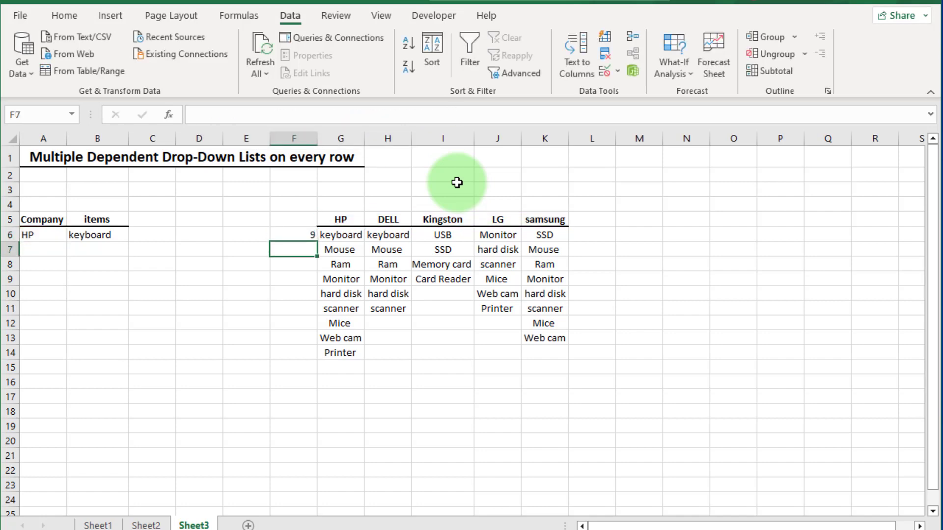
pyautogui.click(59, 235)
pyautogui.click(72, 234)
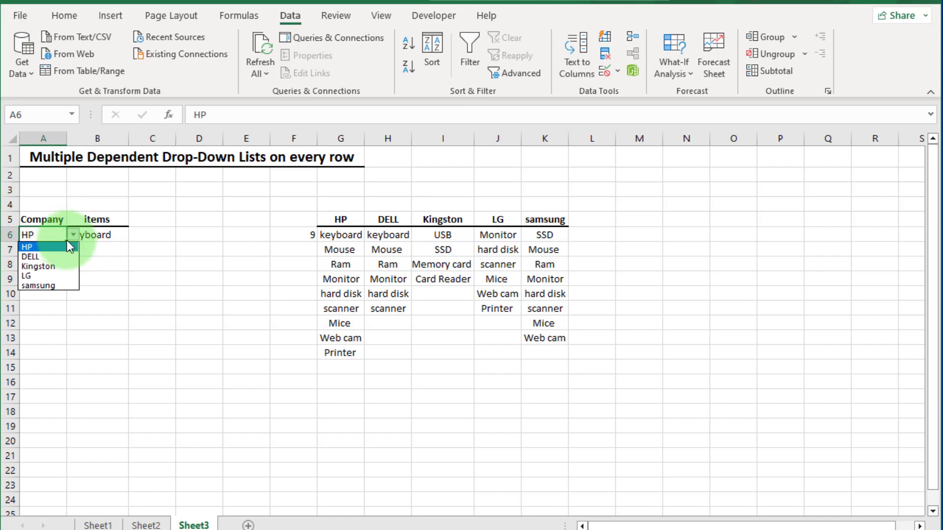
# Switch A6 to DELL, then Kingston, checking F6's item count.
pyautogui.click(46, 257)
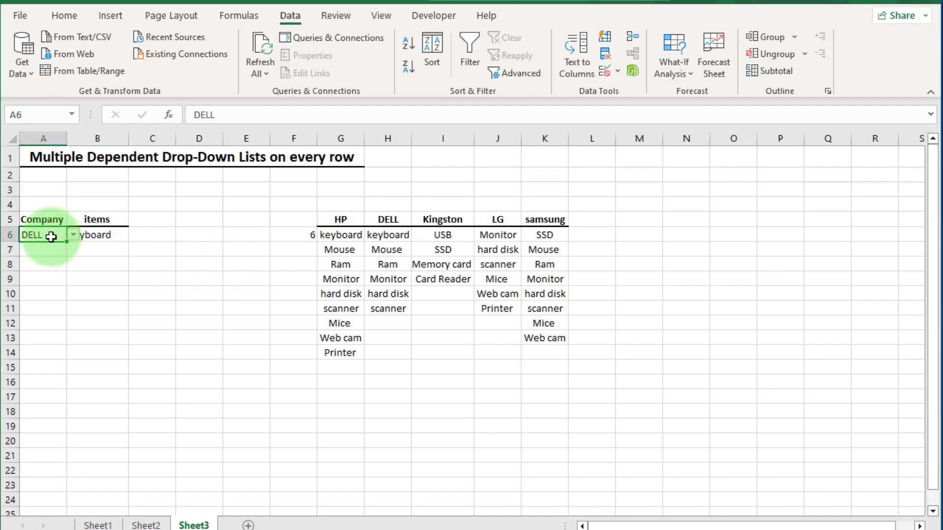
pyautogui.click(75, 233)
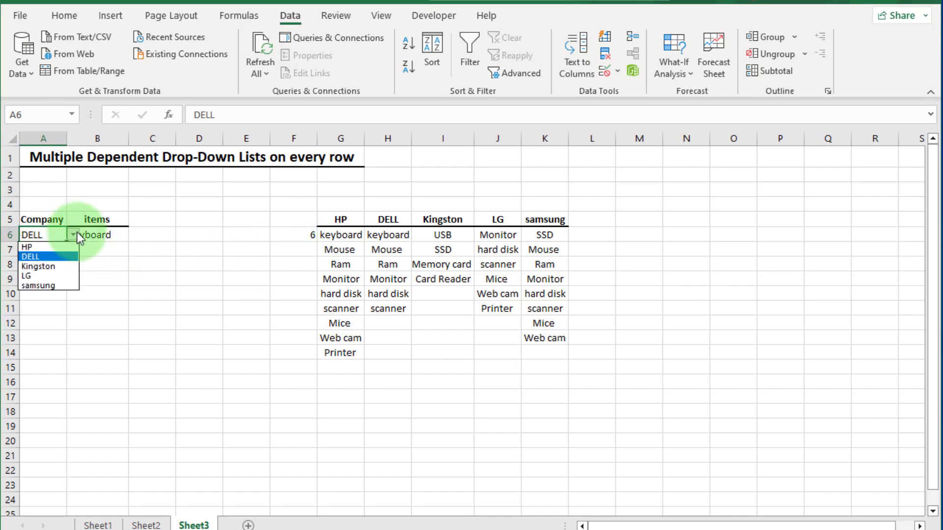
pyautogui.click(61, 266)
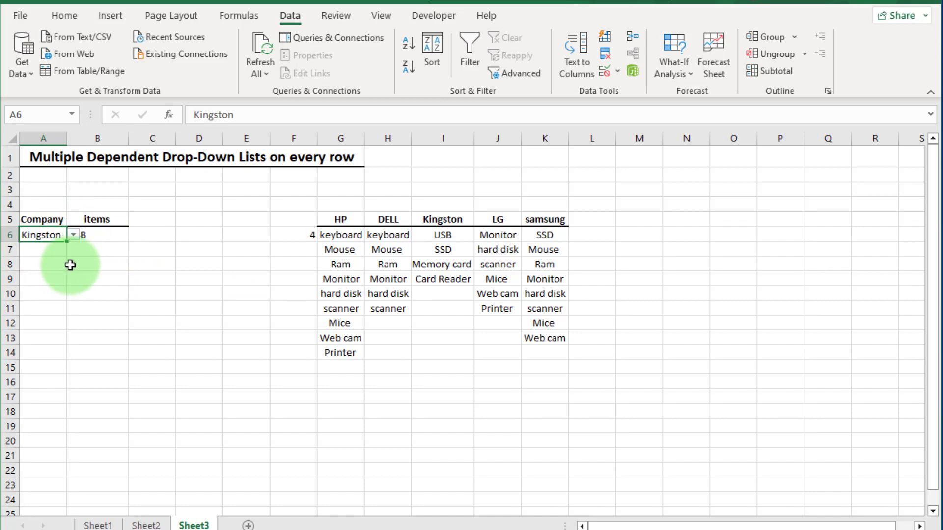
pyautogui.click(289, 240)
# Set A6 to samsung (count 8) and select the OFFSET part of F6's formula.
pyautogui.click(66, 237)
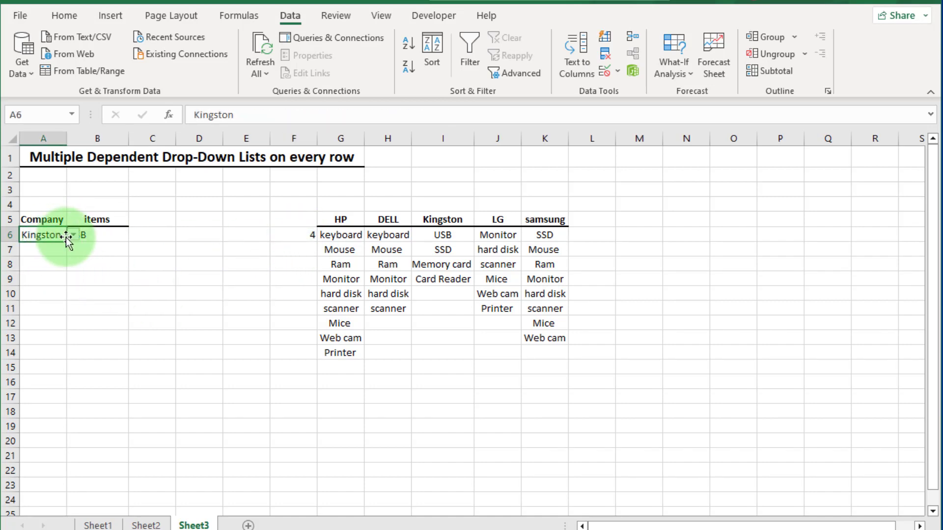
pyautogui.click(73, 236)
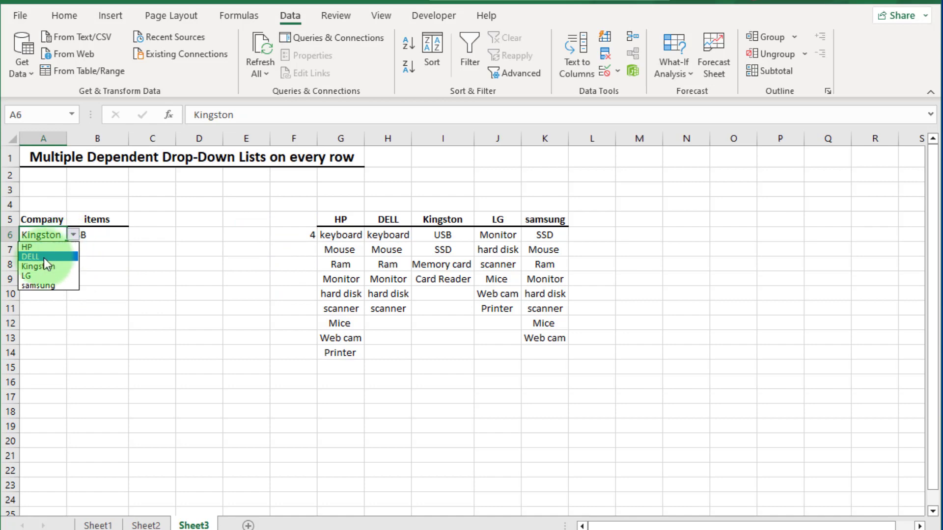
pyautogui.click(42, 286)
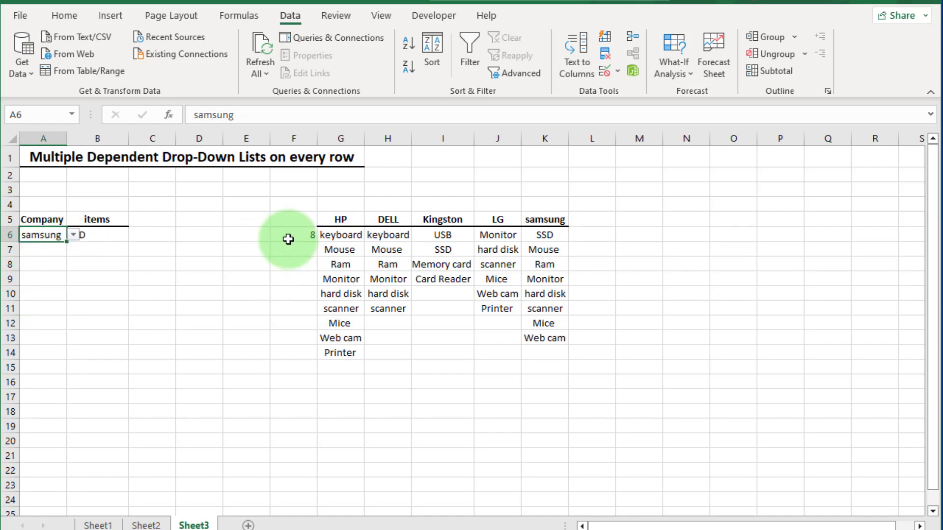
pyautogui.click(288, 239)
pyautogui.moveTo(466, 116); pyautogui.dragTo(204, 124)
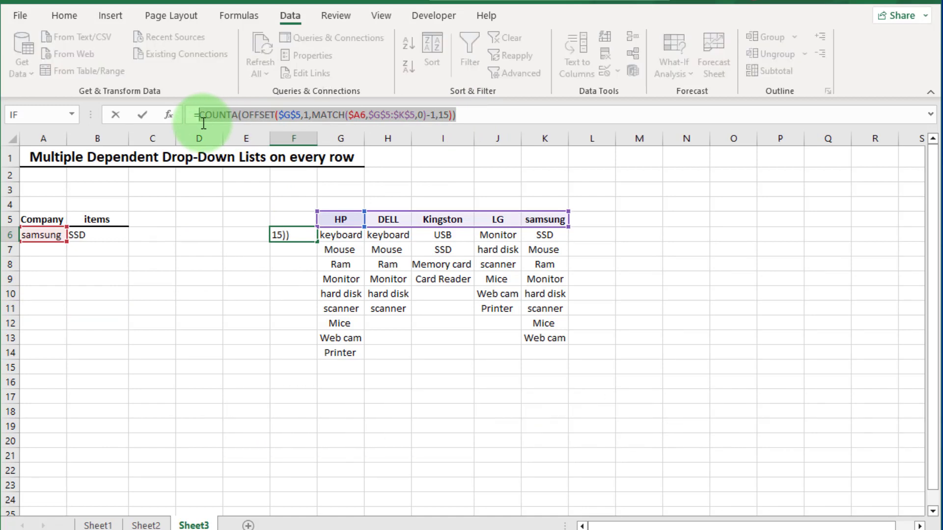
# Change the height in B6's validation list source from 9 to 15.
pyautogui.press('Escape')
pyautogui.click(98, 235)
pyautogui.click(618, 71)
pyautogui.click(663, 90)
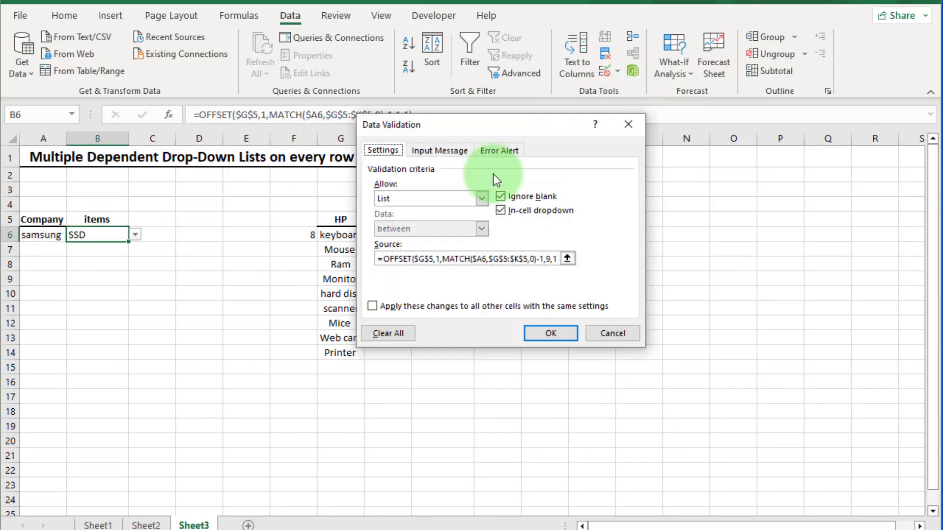
pyautogui.click(546, 259)
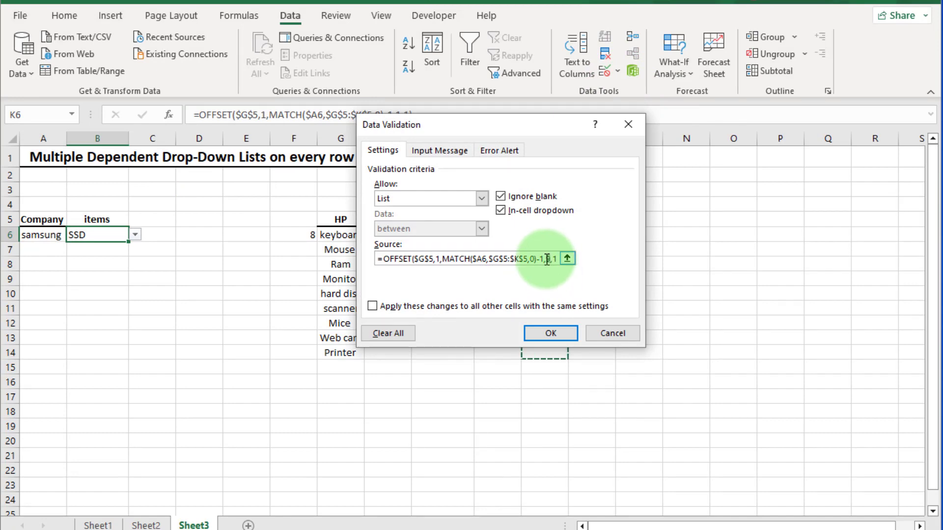
pyautogui.write('15')
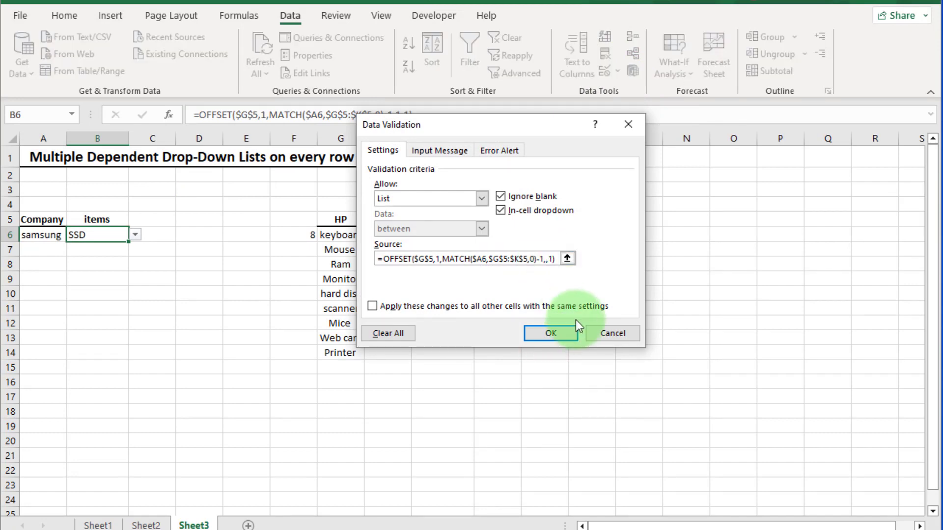
pyautogui.click(549, 332)
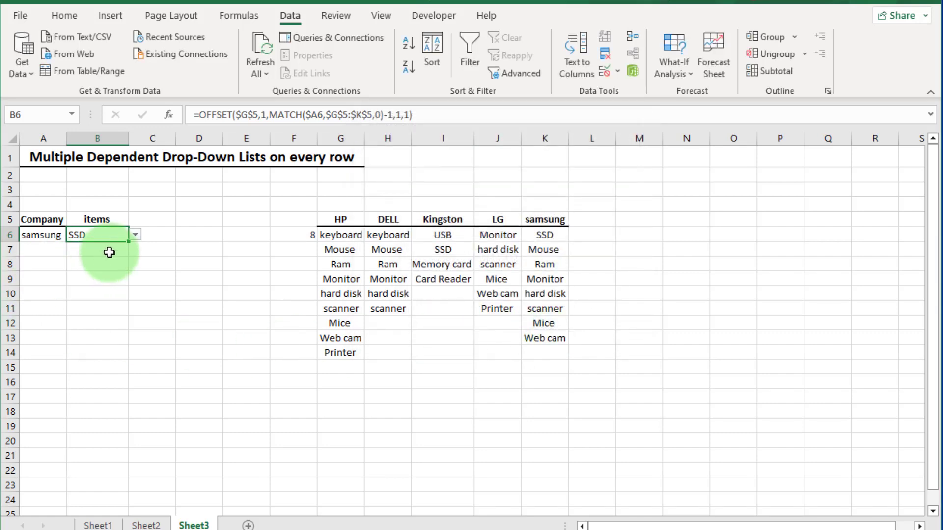
# Test B6's drop-down, confirming it lists DELL's, then Kingston's items.
pyautogui.click(135, 235)
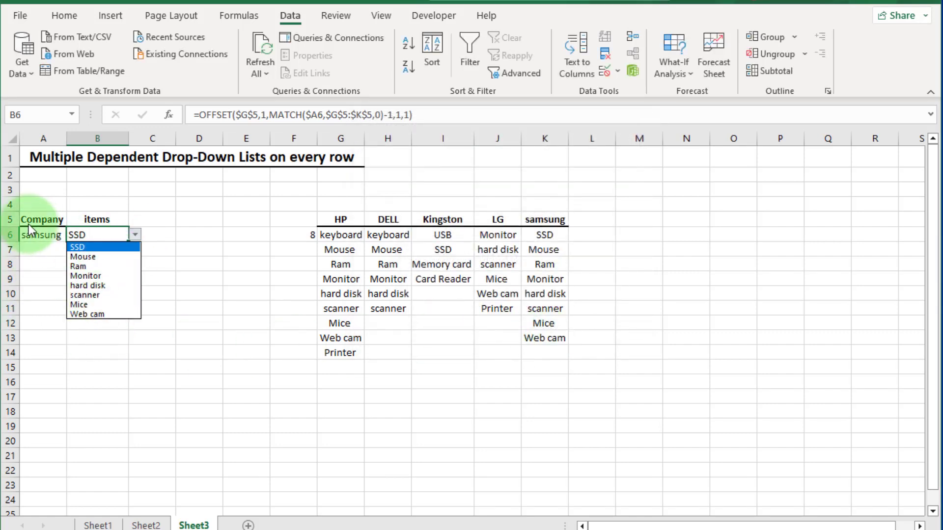
pyautogui.click(35, 236)
pyautogui.click(73, 235)
pyautogui.click(45, 255)
pyautogui.click(127, 236)
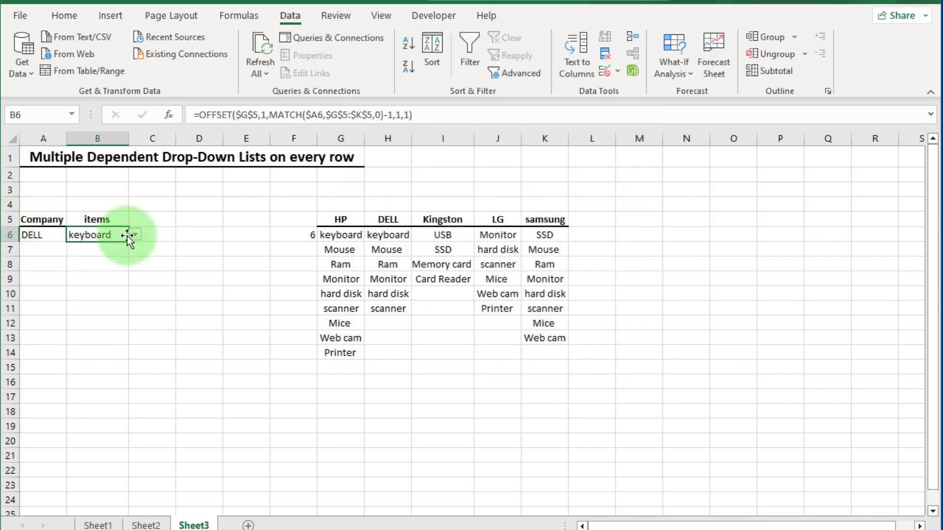
pyautogui.click(134, 235)
pyautogui.click(52, 240)
pyautogui.click(73, 235)
pyautogui.click(49, 265)
pyautogui.click(120, 240)
pyautogui.click(135, 236)
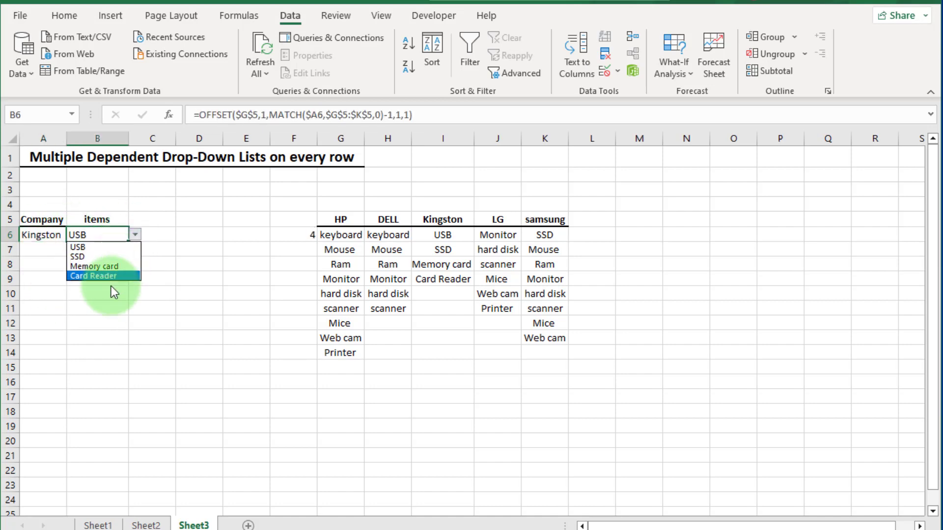
# Set A6 to LG and confirm B6 lists only LG's items.
pyautogui.click(55, 235)
pyautogui.click(73, 235)
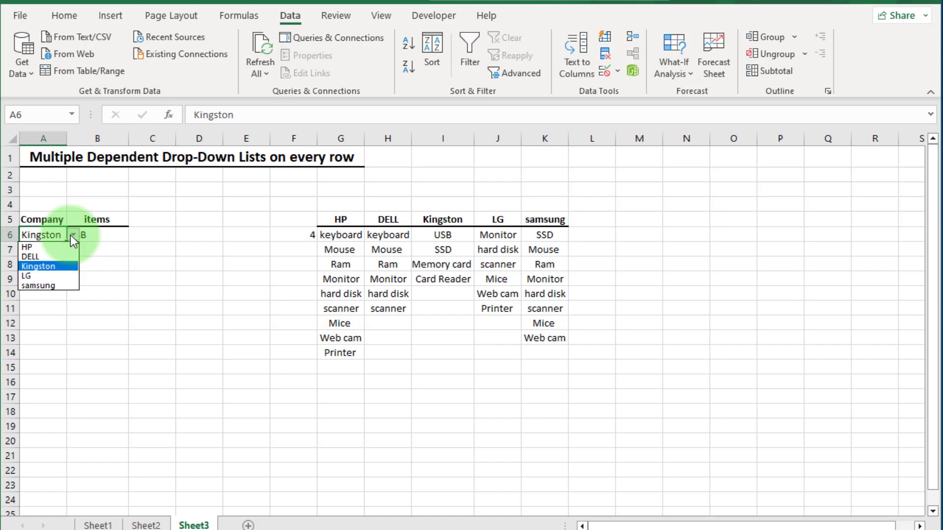
pyautogui.click(37, 273)
pyautogui.click(120, 235)
pyautogui.click(135, 235)
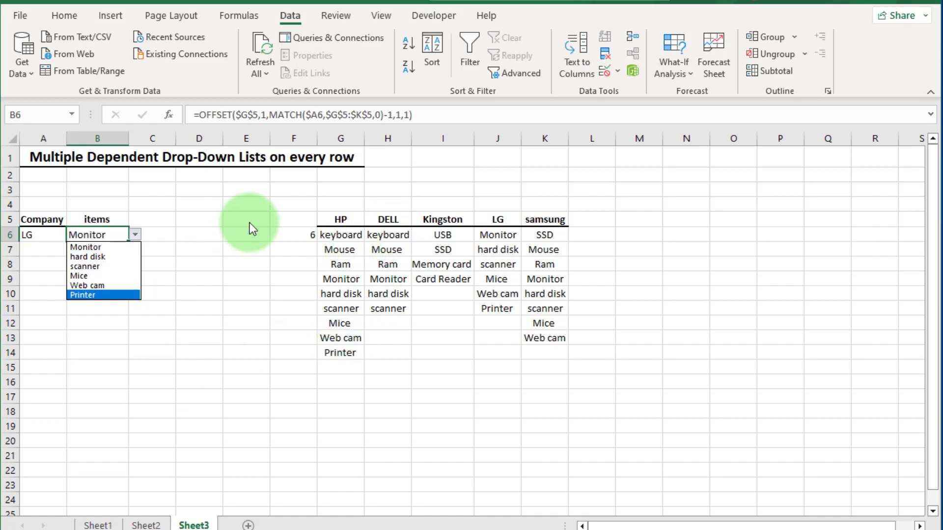
pyautogui.press('Escape')
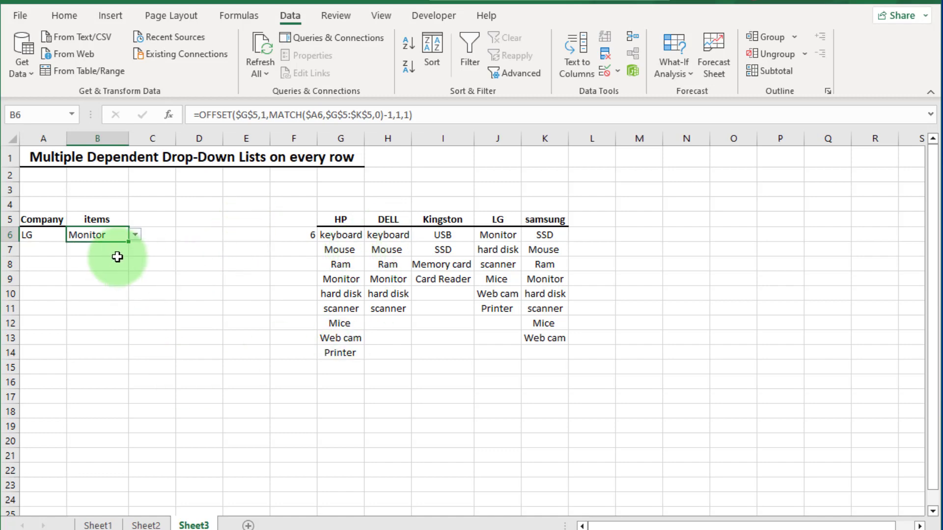
# Copy B6 and paste only its validation rule into B7:B18 with Paste Special.
pyautogui.rightClick(104, 234)
pyautogui.click(153, 308)
pyautogui.moveTo(86, 254); pyautogui.dragTo(101, 414)
pyautogui.rightClick(101, 412)
pyautogui.click(158, 407)
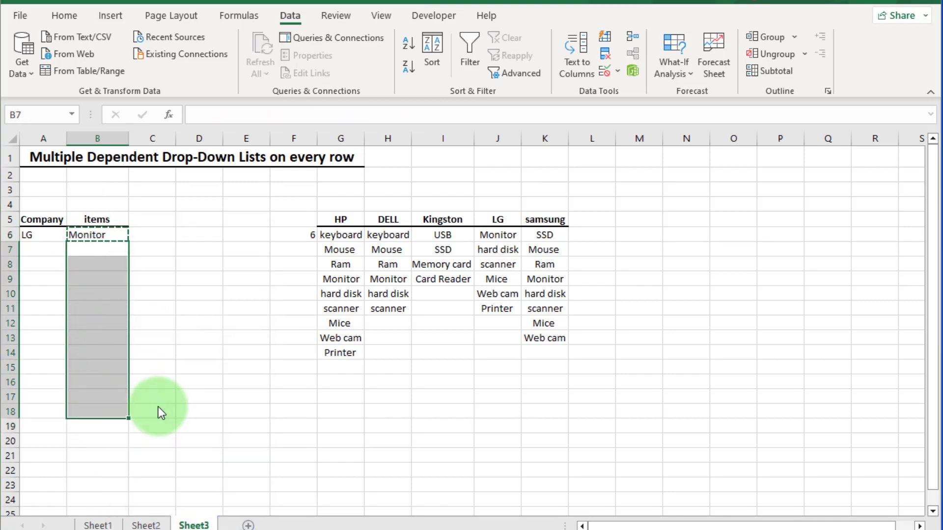
pyautogui.click(48, 427)
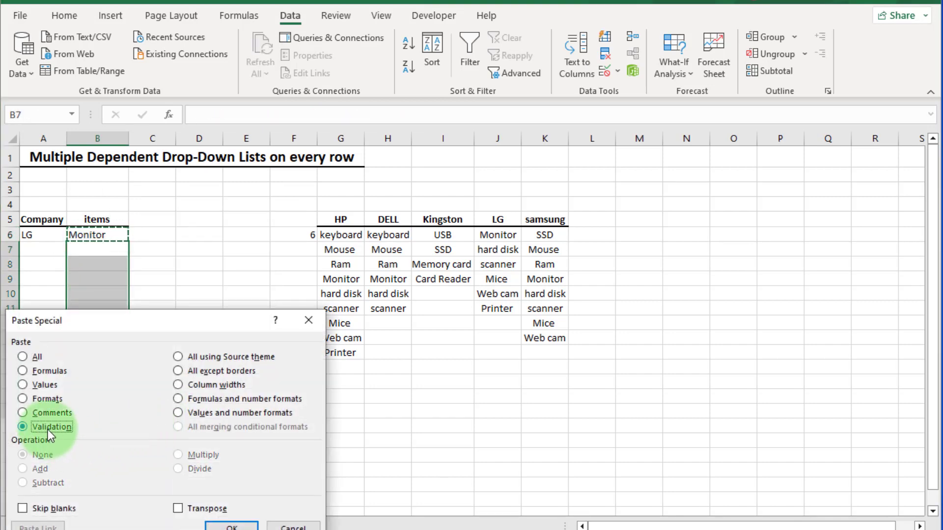
pyautogui.click(220, 527)
pyautogui.click(158, 319)
# Fill row 7 with DELL and Mouse, and row 8 with Kingston and Memory card.
pyautogui.click(64, 252)
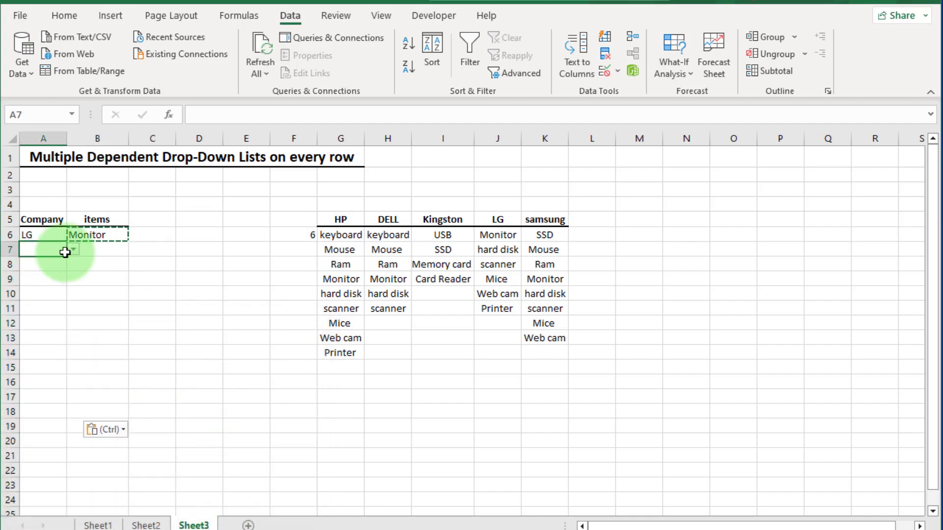
pyautogui.click(73, 250)
pyautogui.click(44, 271)
pyautogui.click(122, 248)
pyautogui.click(133, 250)
pyautogui.click(118, 269)
pyautogui.click(66, 266)
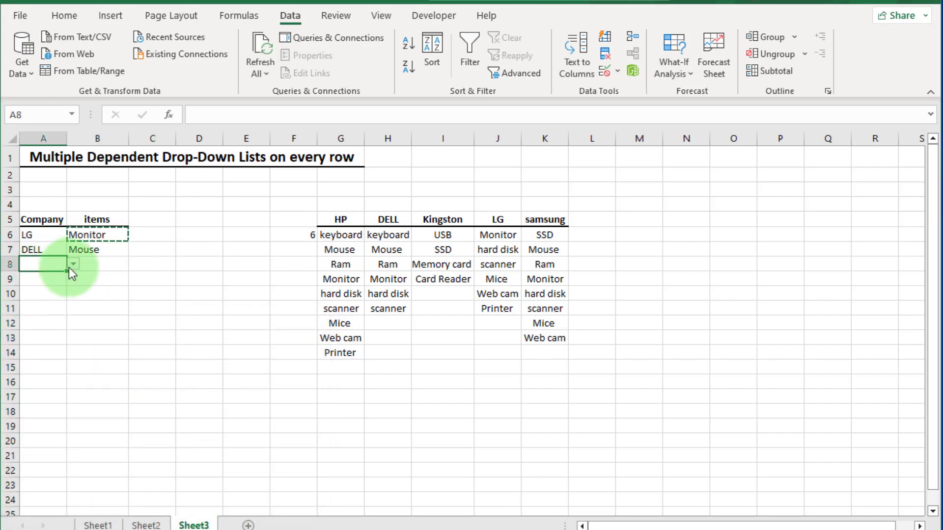
pyautogui.click(73, 264)
pyautogui.click(39, 295)
pyautogui.click(101, 265)
pyautogui.rightClick(101, 266)
pyautogui.click(84, 270)
pyautogui.click(132, 264)
pyautogui.click(99, 295)
# Fill row 9 with samsung and Mice, and row 10 with Kingston and Memory card.
pyautogui.click(49, 280)
pyautogui.click(73, 279)
pyautogui.click(44, 331)
pyautogui.click(103, 279)
pyautogui.click(135, 279)
pyautogui.click(95, 346)
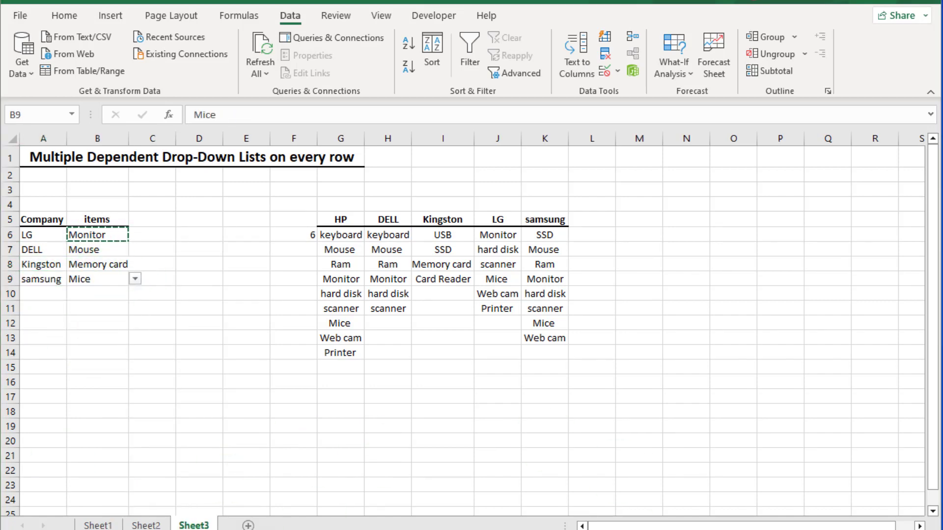
pyautogui.click(52, 294)
pyautogui.click(71, 295)
pyautogui.click(39, 322)
pyautogui.click(106, 293)
pyautogui.click(135, 294)
pyautogui.click(111, 323)
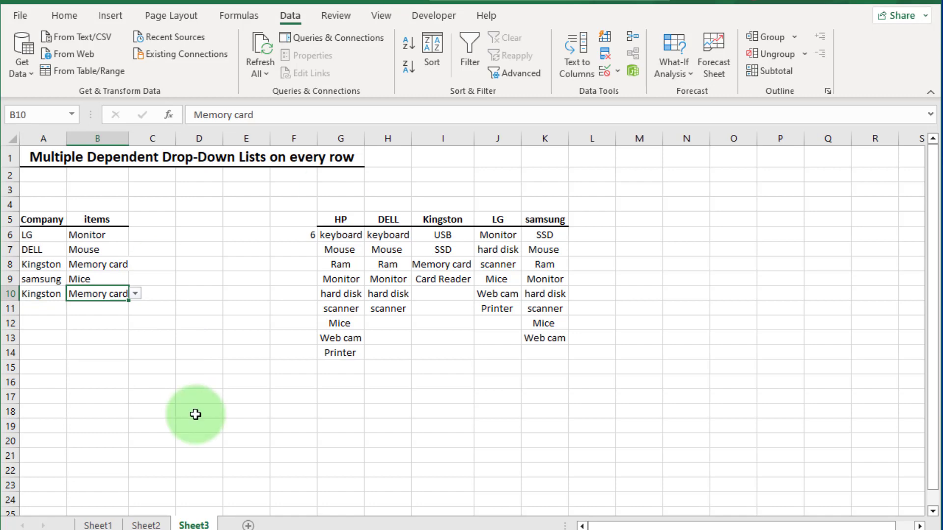
# Fill row 11 with LG and Printer, and row 12 with samsung and Monitor.
pyautogui.click(43, 310)
pyautogui.click(72, 308)
pyautogui.click(42, 349)
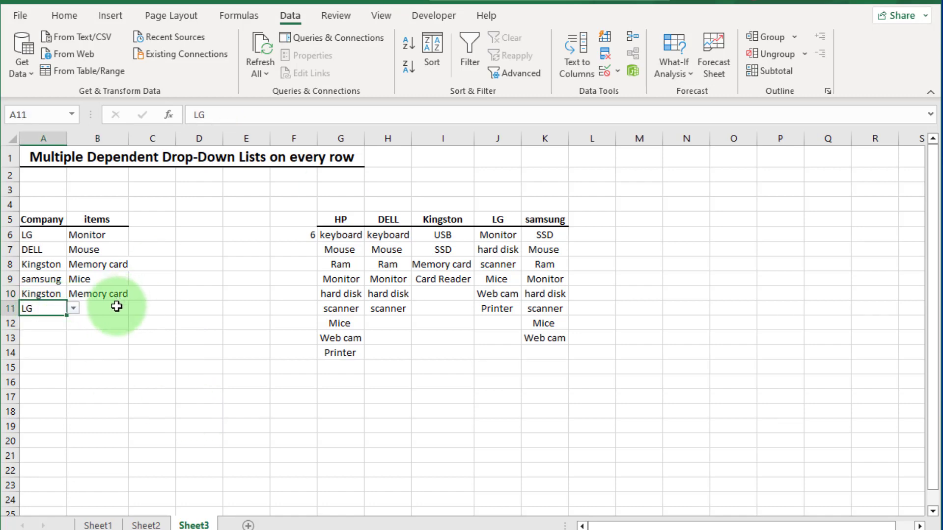
pyautogui.click(116, 308)
pyautogui.click(135, 308)
pyautogui.click(99, 366)
pyautogui.click(51, 330)
pyautogui.click(72, 323)
pyautogui.click(36, 372)
pyautogui.click(135, 323)
pyautogui.click(88, 363)
# Fill row 13 with HP and Monitor, then select the count cell F6.
pyautogui.click(44, 338)
pyautogui.click(73, 337)
pyautogui.click(45, 348)
pyautogui.click(88, 339)
pyautogui.click(134, 338)
pyautogui.click(98, 377)
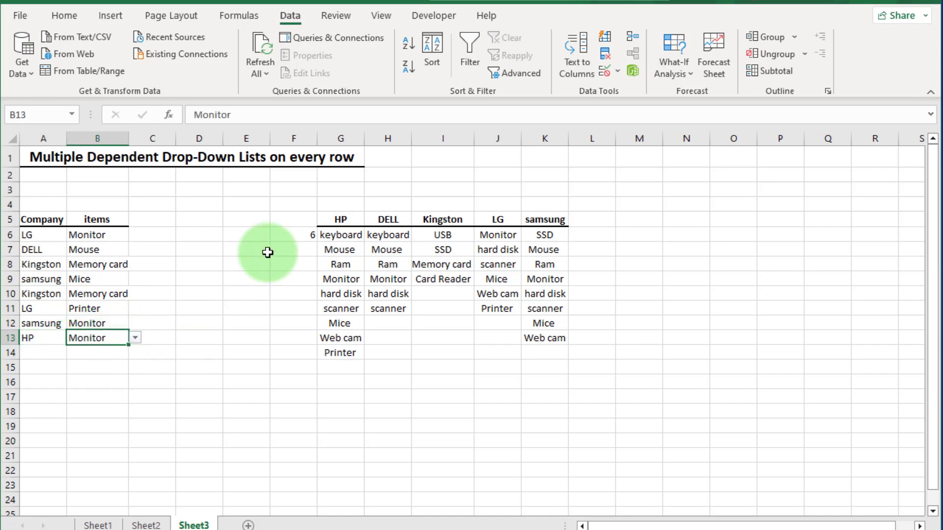
pyautogui.click(284, 233)
pyautogui.click(64, 15)
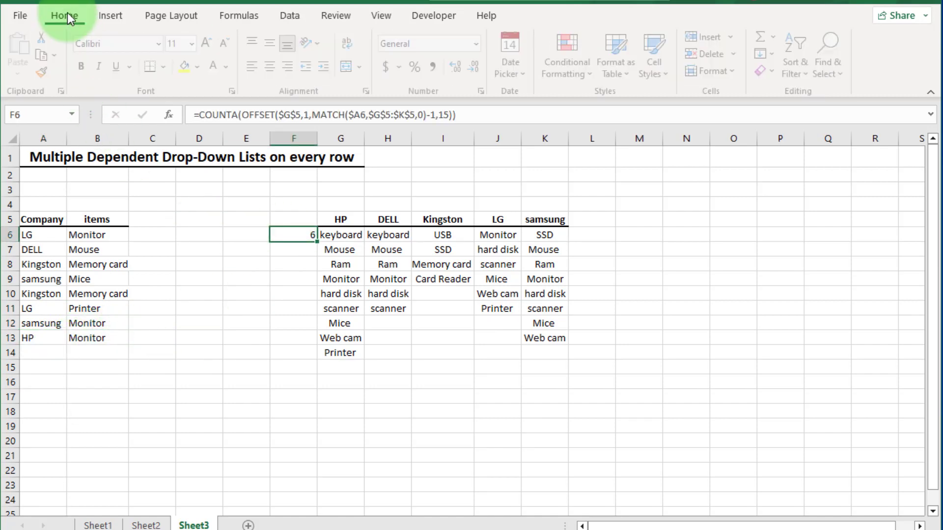
# Make the F6 count's font white so it is hidden.
pyautogui.click(227, 68)
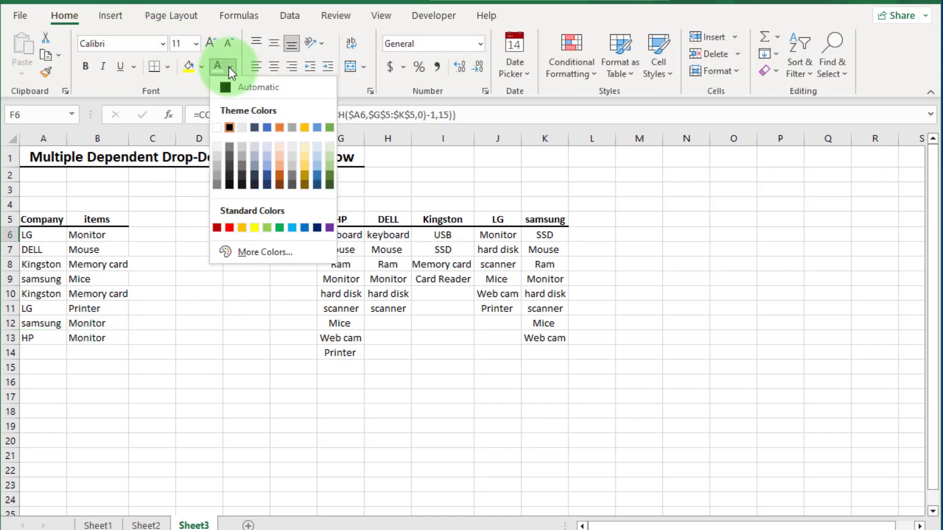
pyautogui.click(222, 128)
pyautogui.click(297, 285)
pyautogui.click(291, 324)
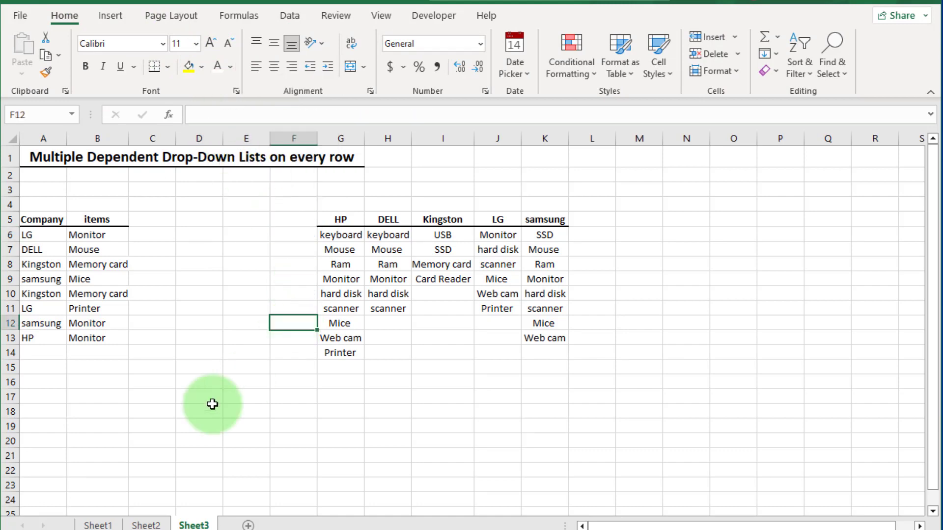
# Fill row 14 with Kingston and Memory card, and row 15 with DELL and Monitor.
pyautogui.click(33, 357)
pyautogui.click(73, 352)
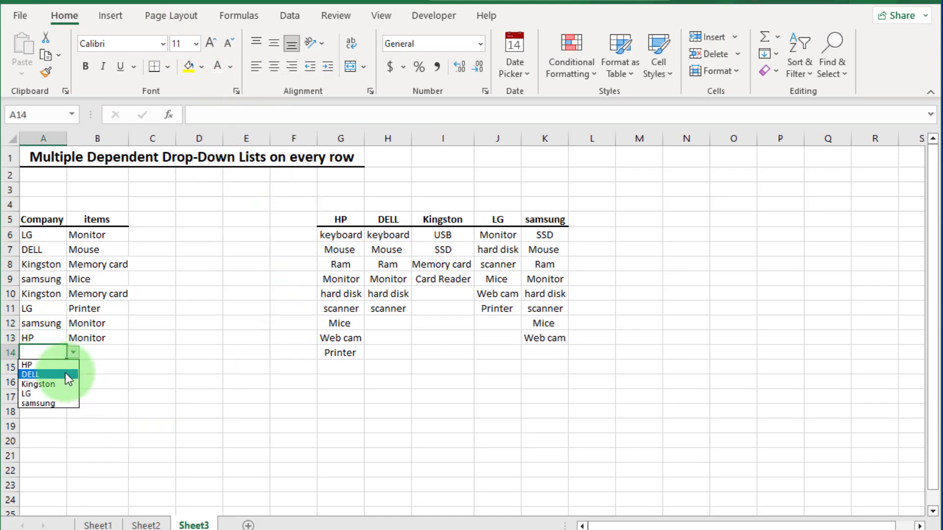
pyautogui.click(44, 385)
pyautogui.click(120, 355)
pyautogui.click(134, 352)
pyautogui.click(107, 384)
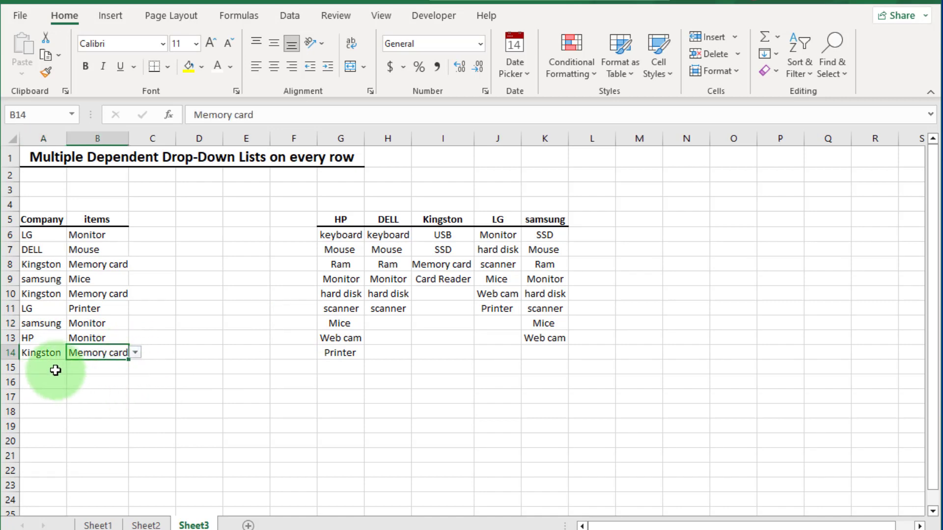
pyautogui.click(61, 369)
pyautogui.click(74, 368)
pyautogui.click(34, 389)
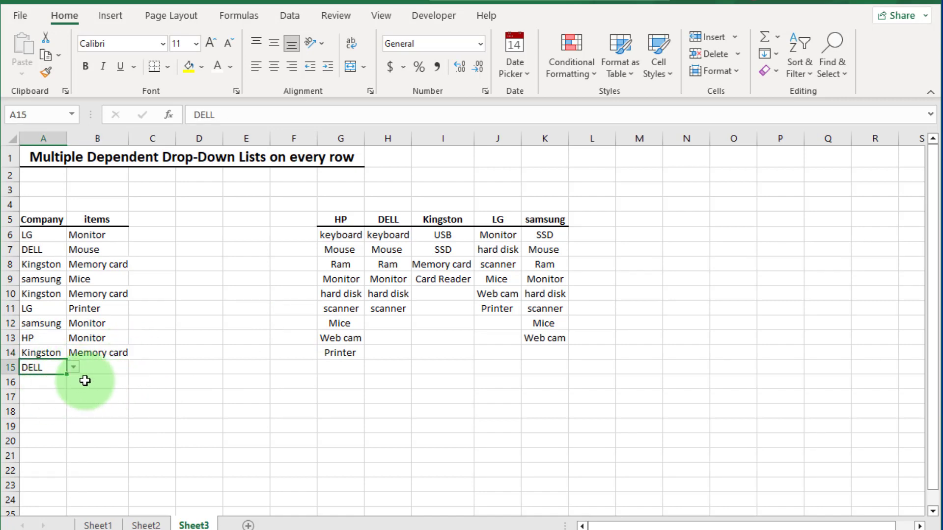
pyautogui.click(118, 370)
pyautogui.click(143, 369)
pyautogui.click(123, 370)
pyautogui.click(135, 368)
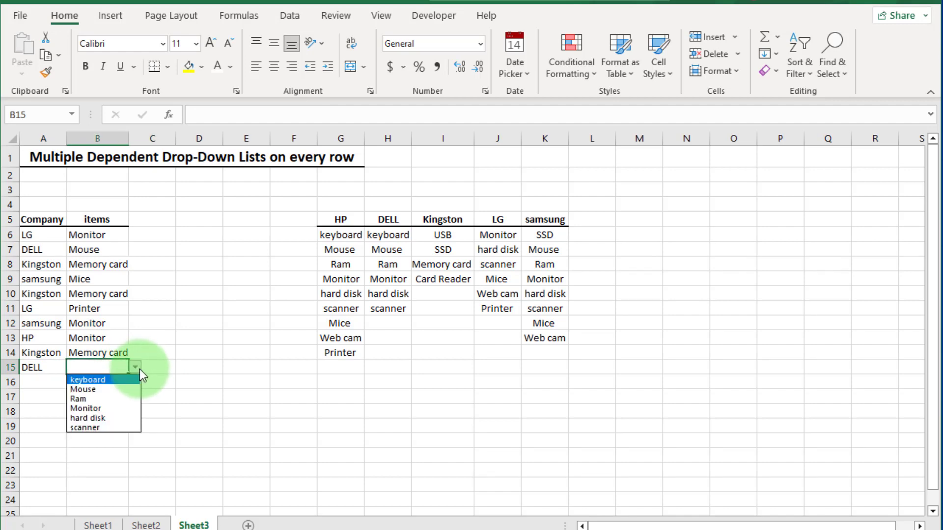
pyautogui.click(107, 404)
pyautogui.click(114, 429)
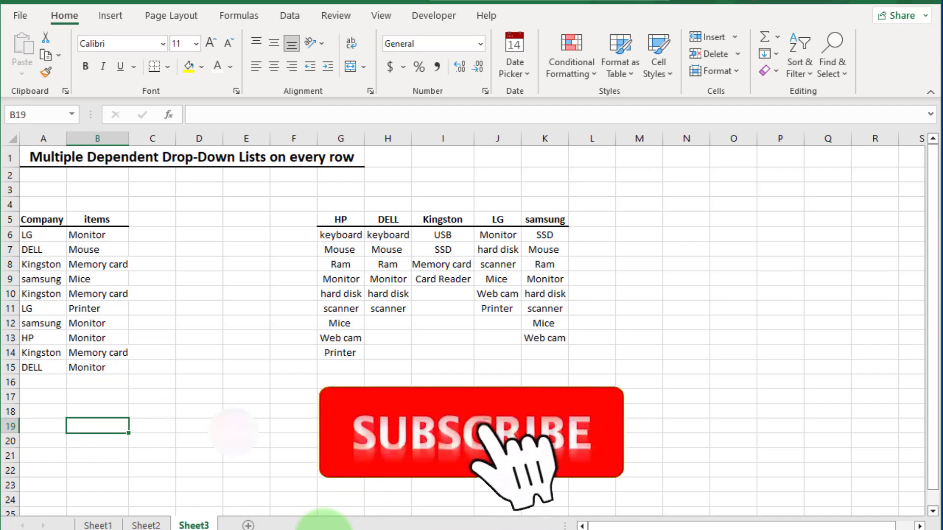
# Fill row 16 with samsung and hard disk from the drop-downs.
pyautogui.click(58, 386)
pyautogui.click(73, 382)
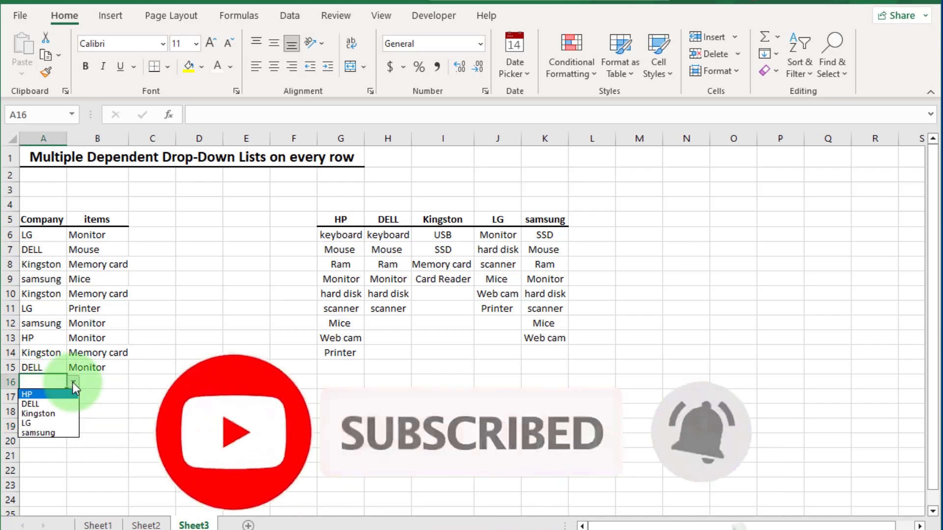
pyautogui.click(38, 432)
pyautogui.click(125, 383)
pyautogui.click(135, 382)
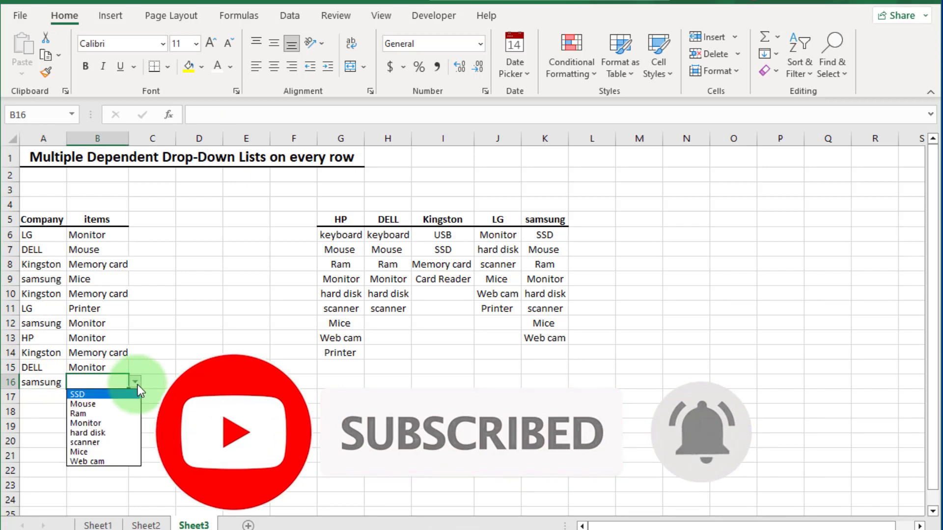
pyautogui.click(116, 433)
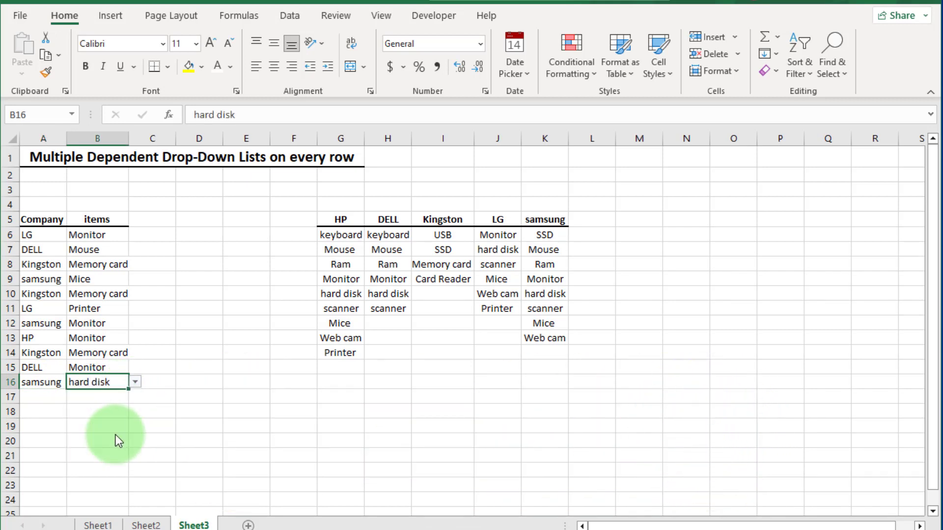